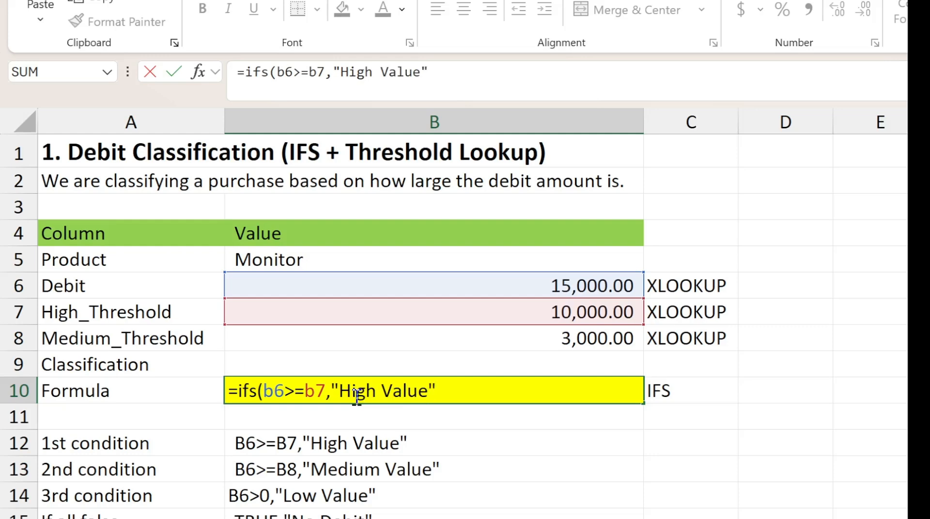
Complete the IFS formula in B10 with B6>=B8 returning "Medium Value", B6>0 returning "Low Value", and TRUE returning "No Debit"
text(,B6)
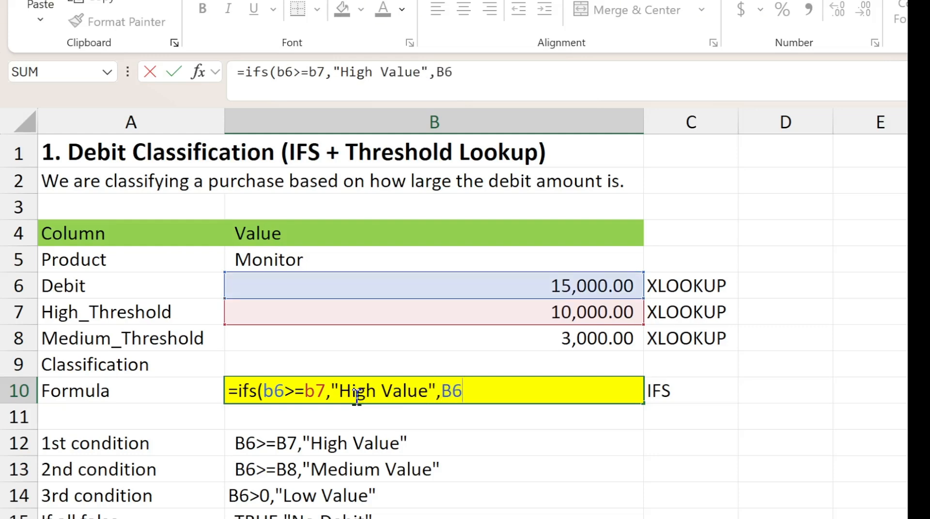
text(>=b8,)
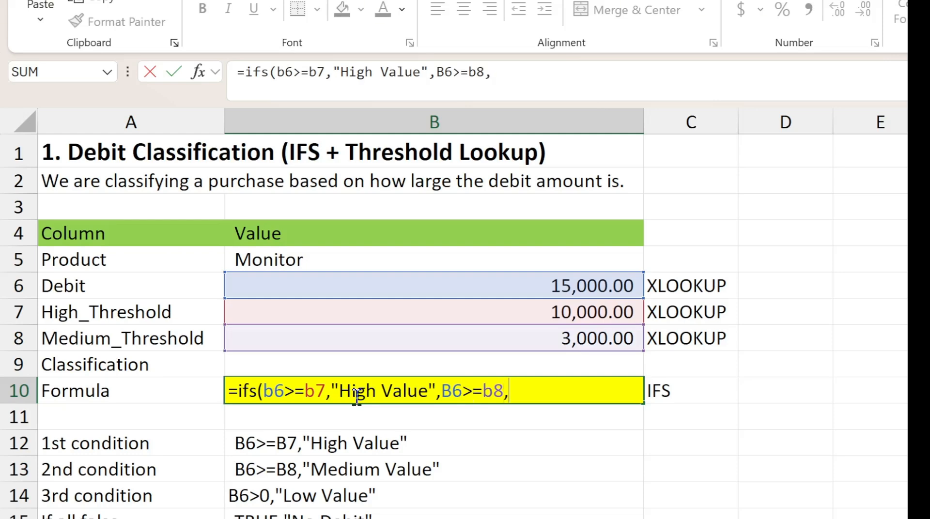
text("Mediu)
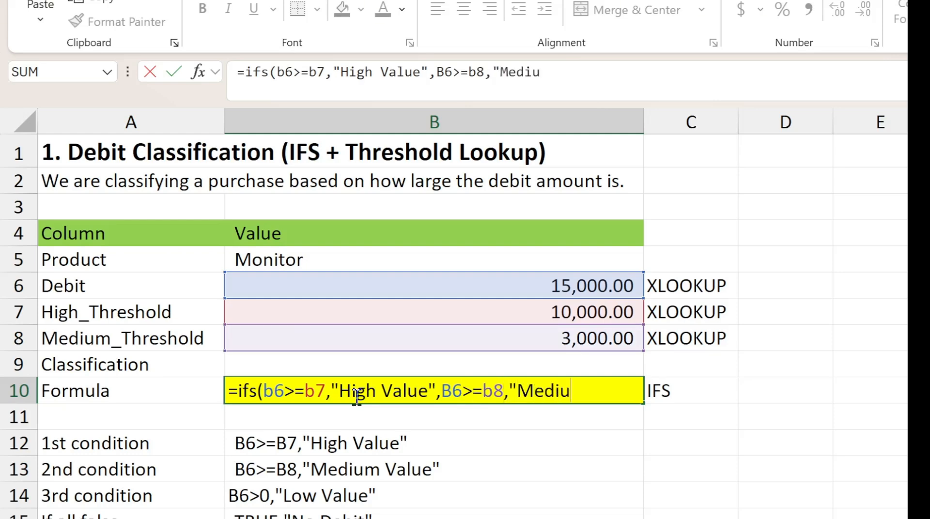
text(m Value)
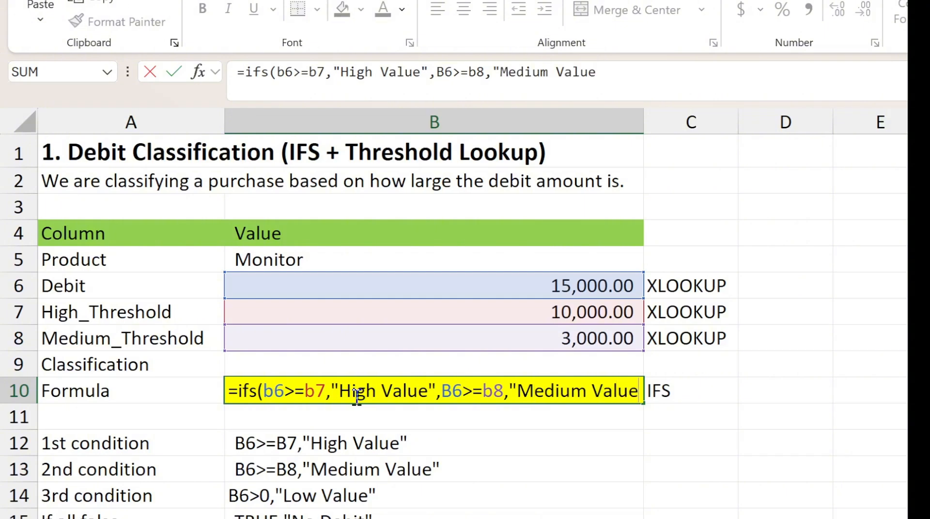
text(",B6)
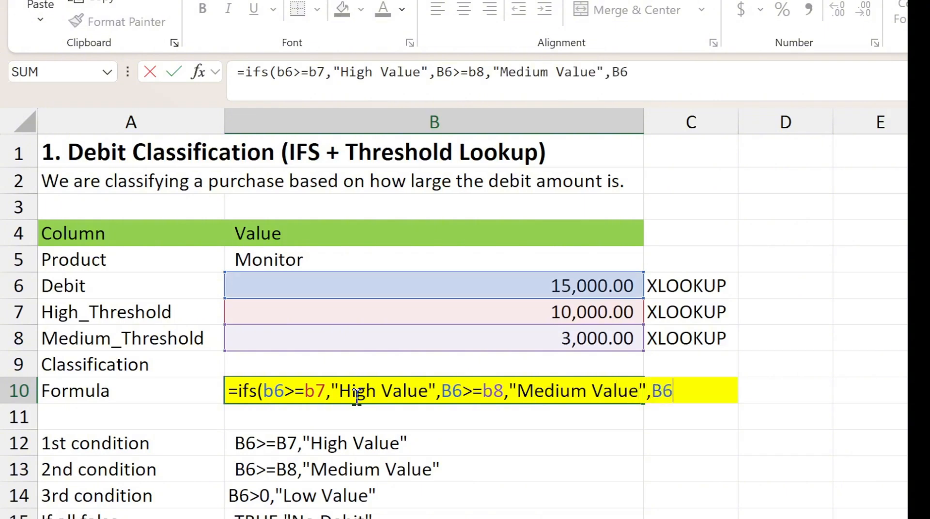
text(>0,"Low Value)
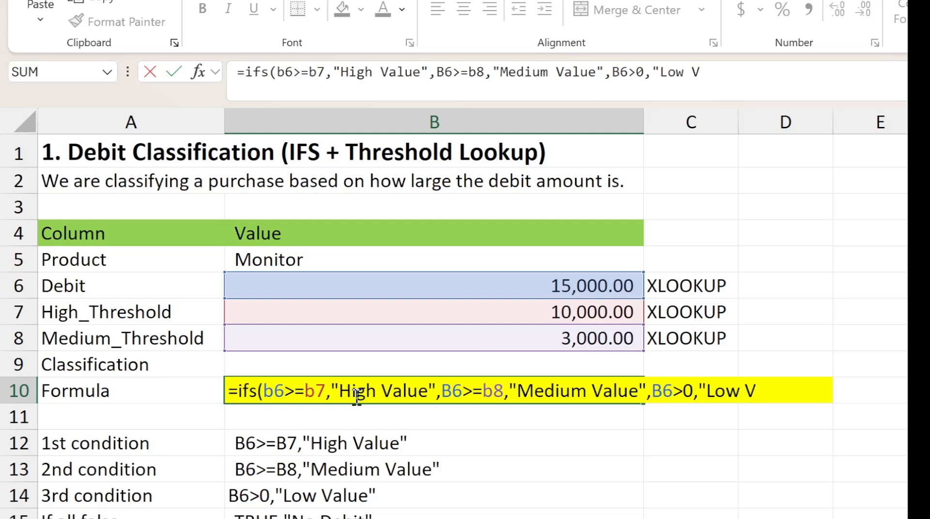
text(",)
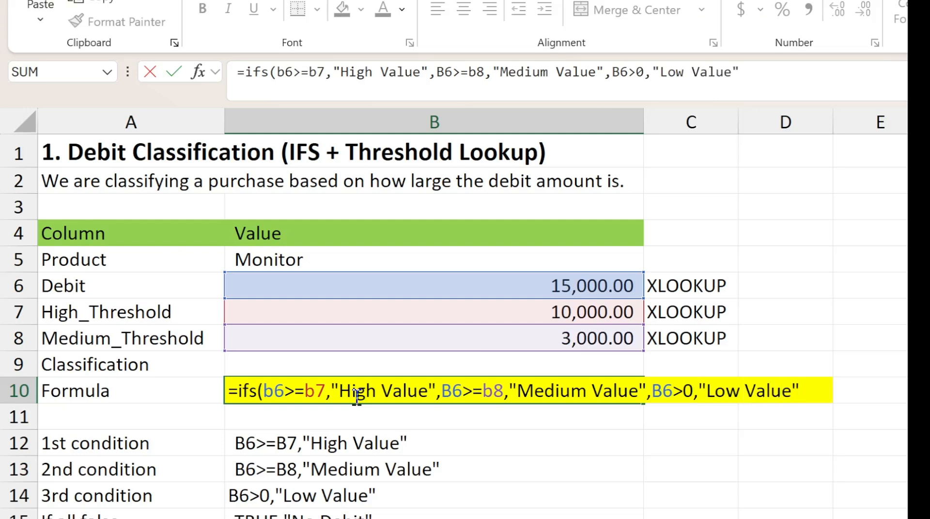
text(TRUE)
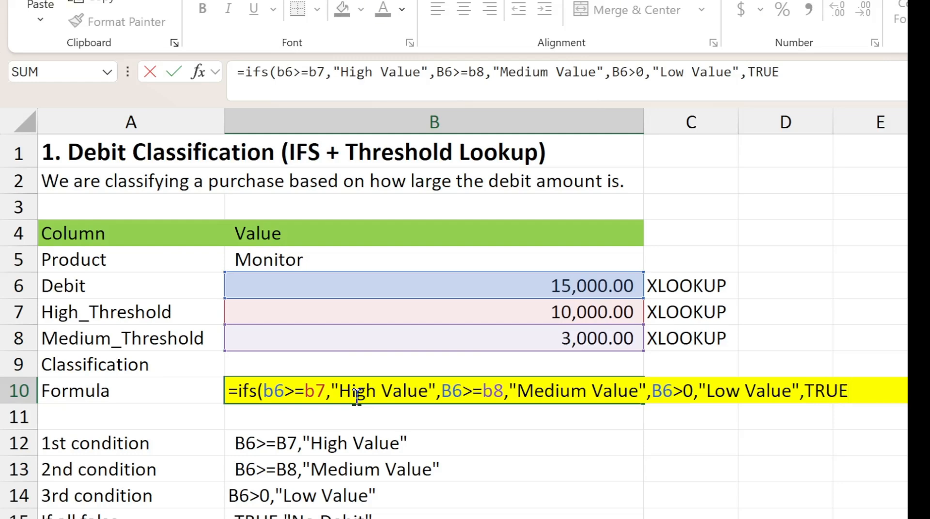
text(,"No Debit)
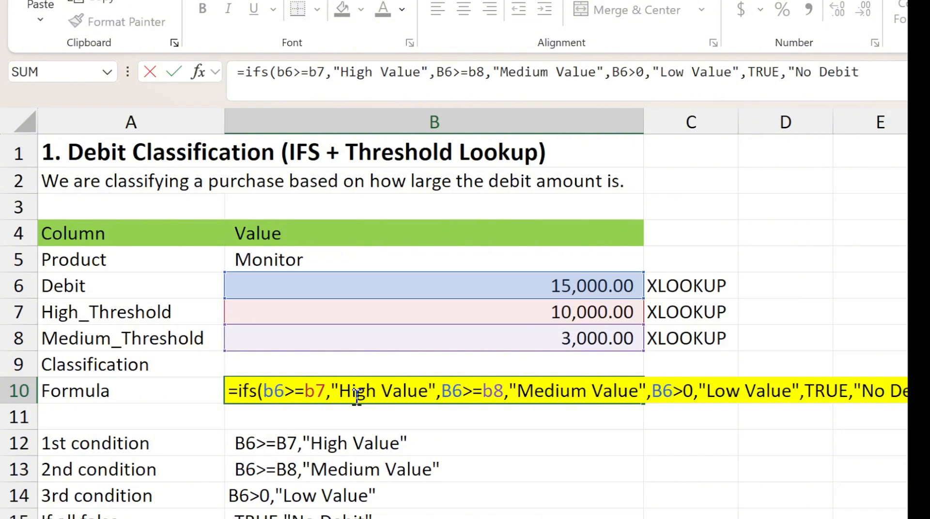
text(")
key(Return)
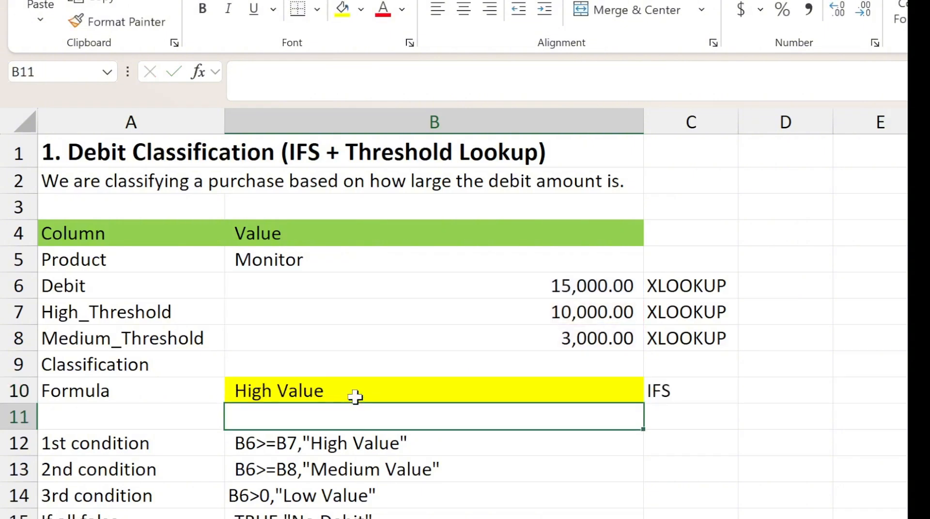
Start a nested IF formula in B16 returning "High Value" when B6>=B7 and "Medium Value" when B6>=B8
key(Down)
key(Down)
key(Down)
key(Down)
key(Down)
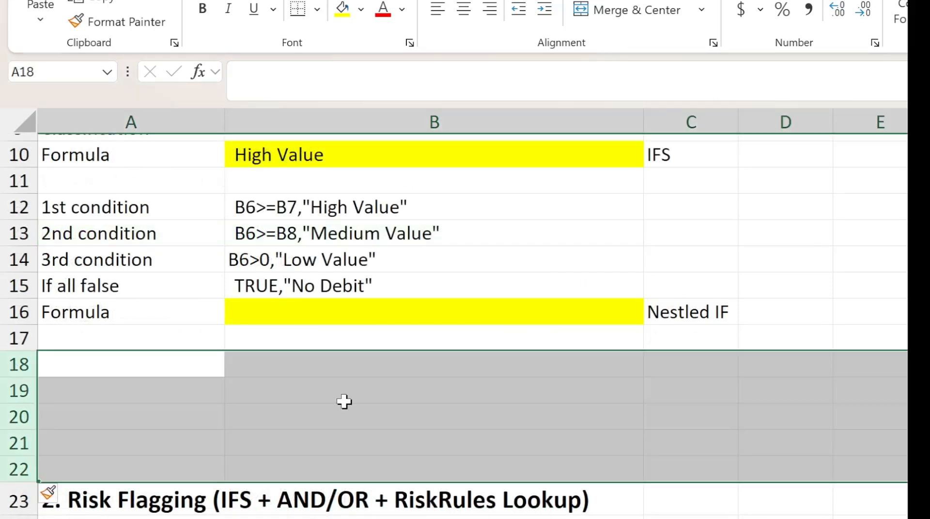
click(357, 308)
text(=if(b)
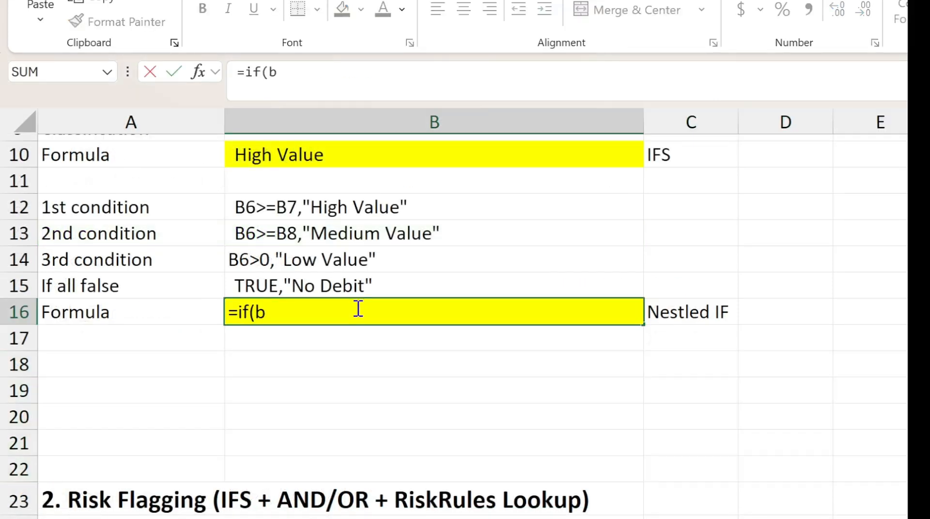
text(6>=b7,")
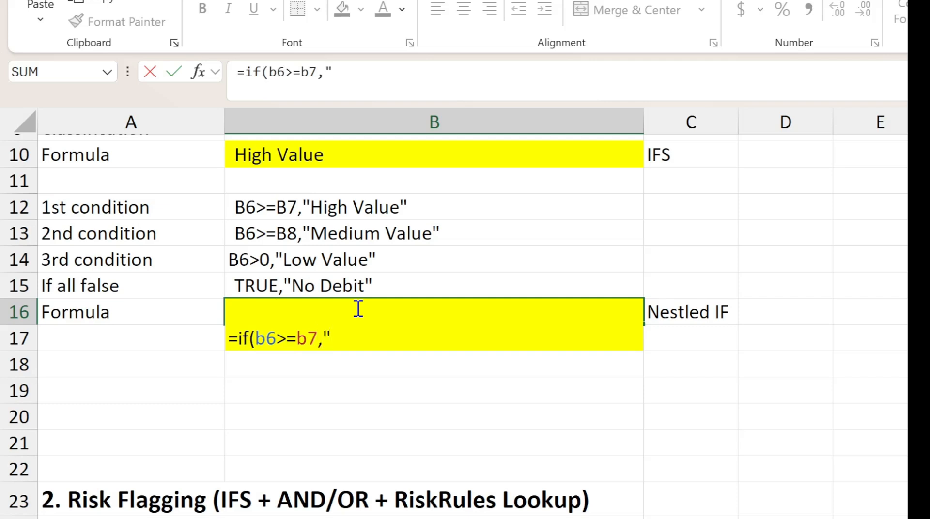
text(High Value",if()
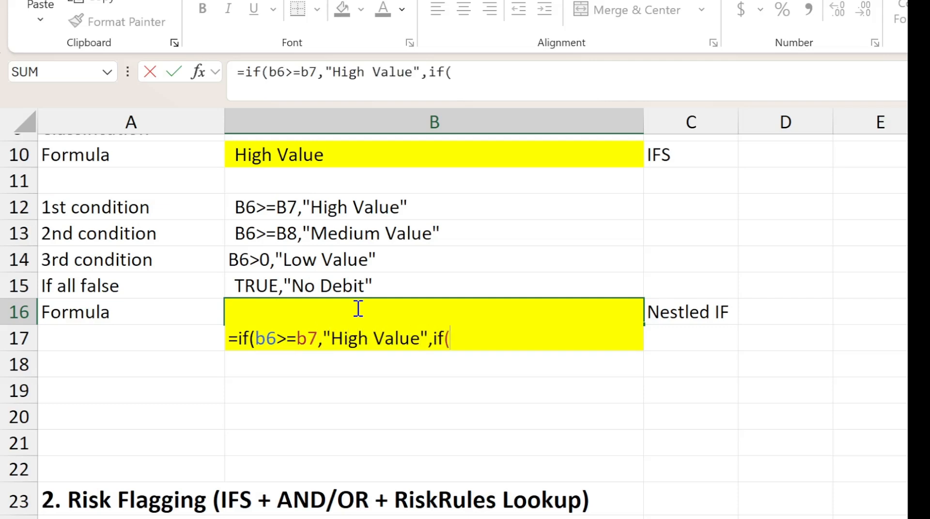
text(b6>=b8,)
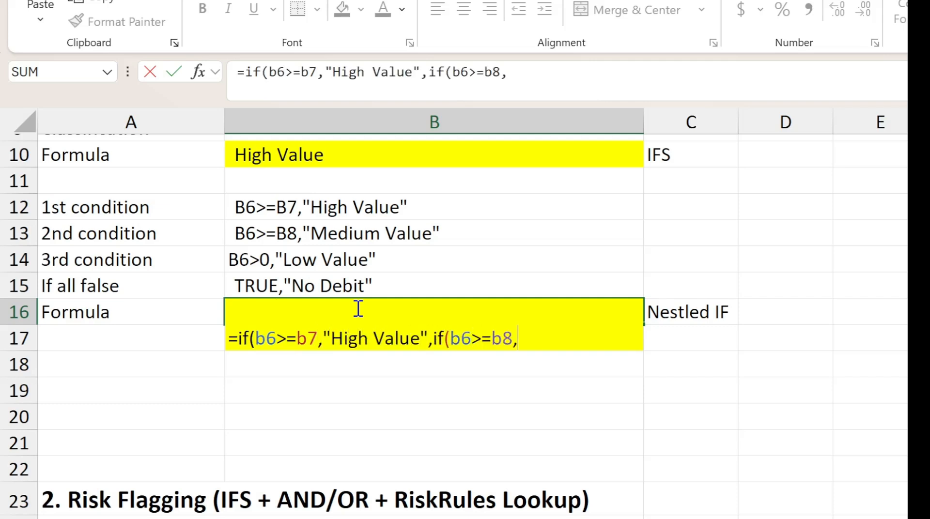
text("Medium Value))
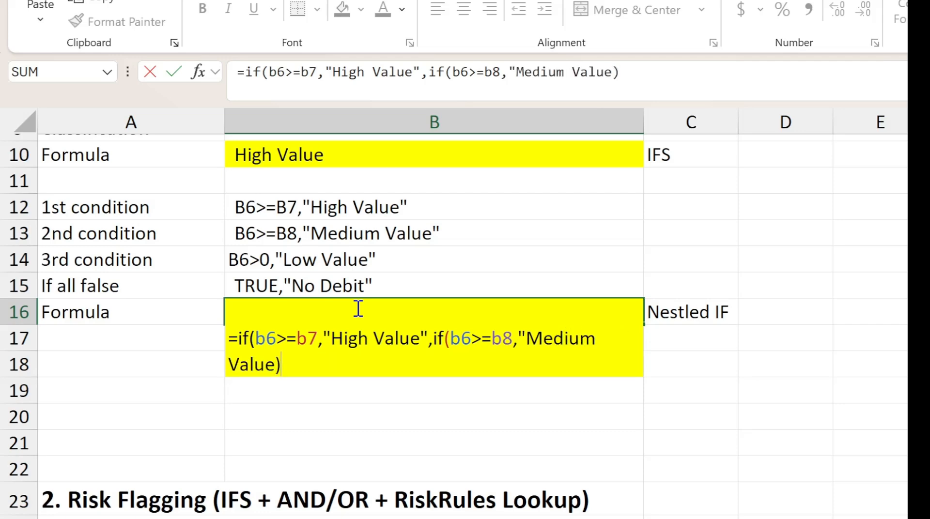
Finish the nested IF formula in B16 with "Low Value" when B6>0 and "No Debit" otherwise
text(,if(b6>0)
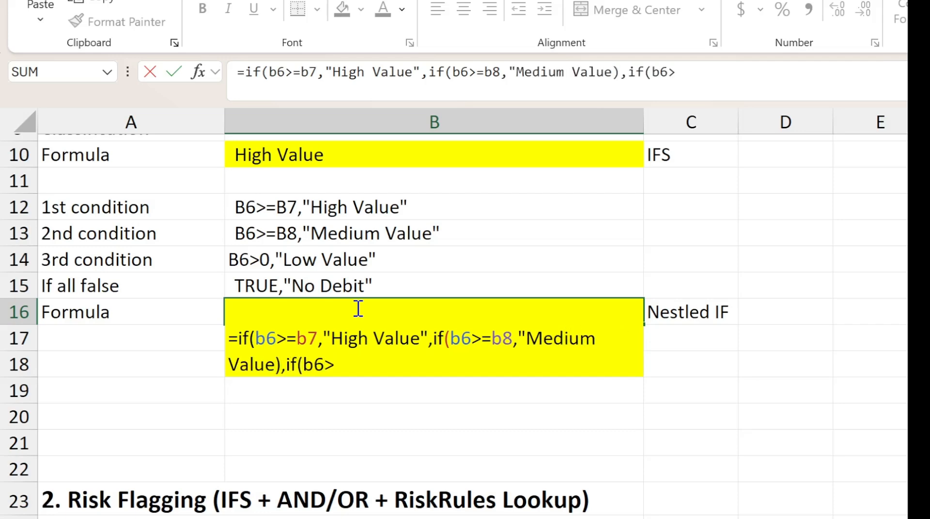
text(,"Low Valu)
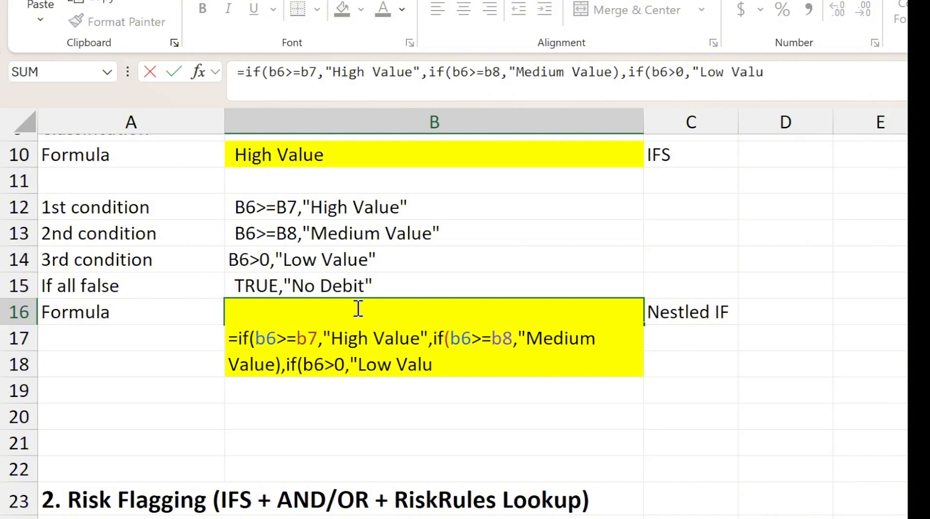
text(e","No De)
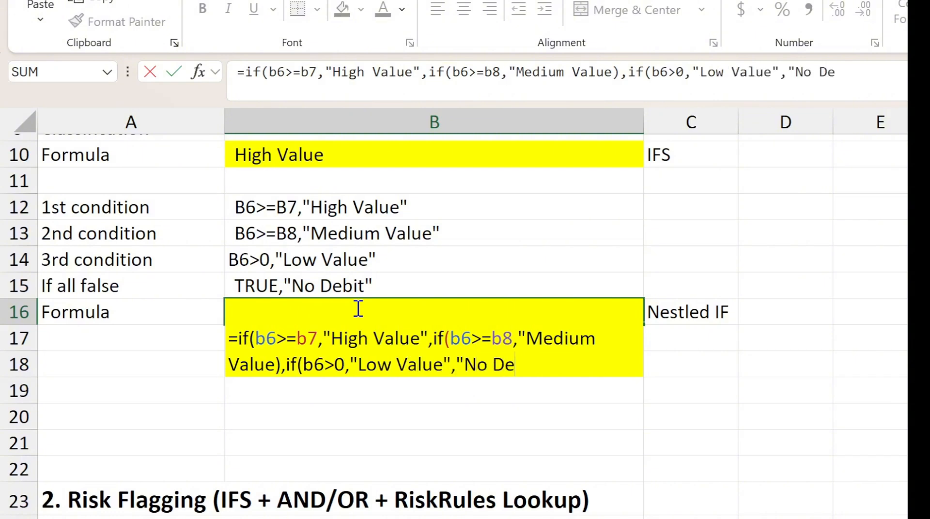
text(bit"))))
key(Return)
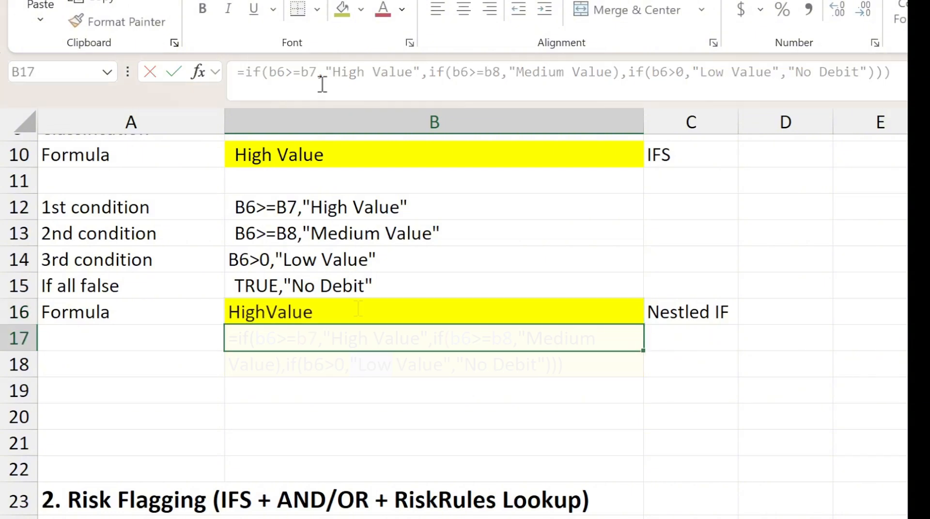
click(357, 308)
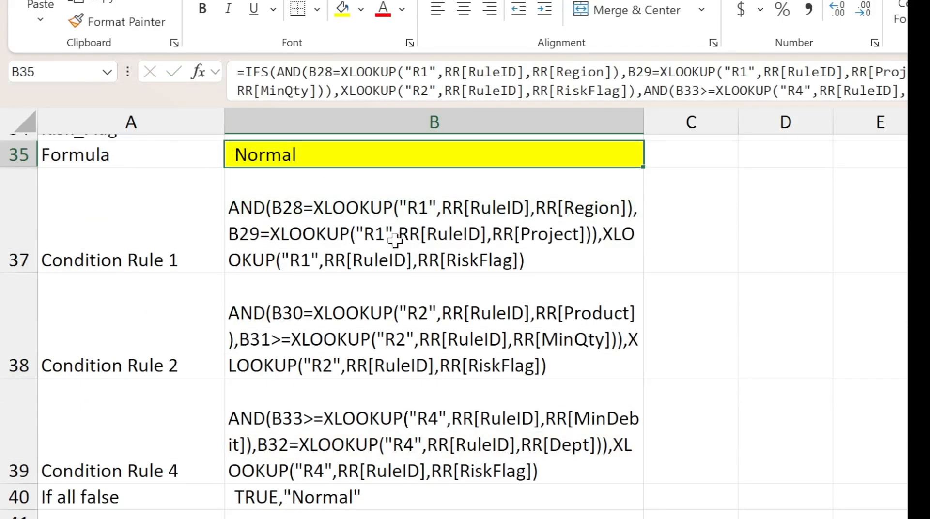
Examine the written conditions for Rules 1, 2 and 4 and the all-false fallback in B37 to B40
click(380, 234)
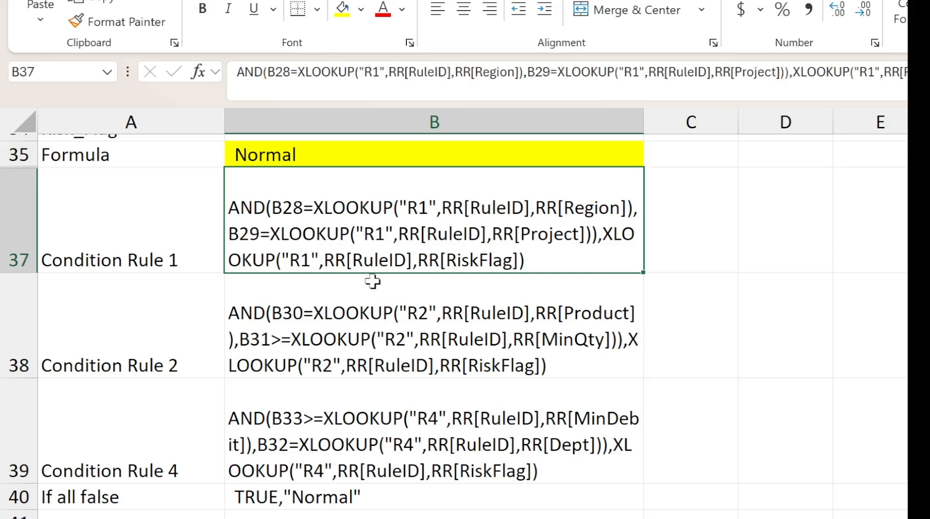
click(352, 335)
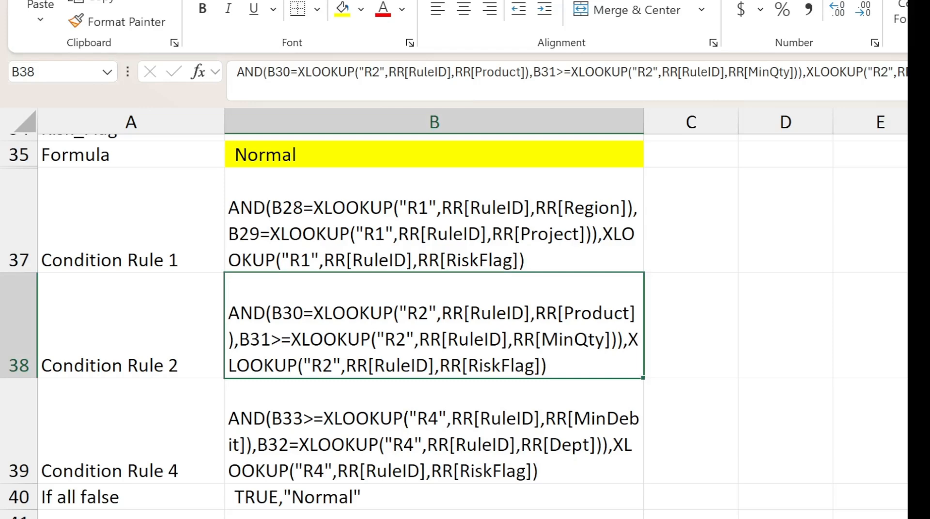
scroll(454, 326, down, 2)
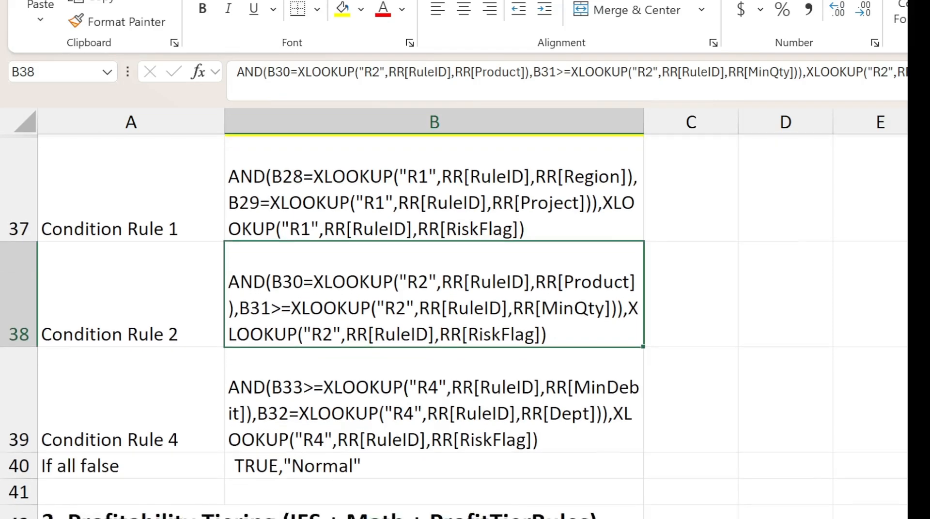
scroll(454, 325, down, 3)
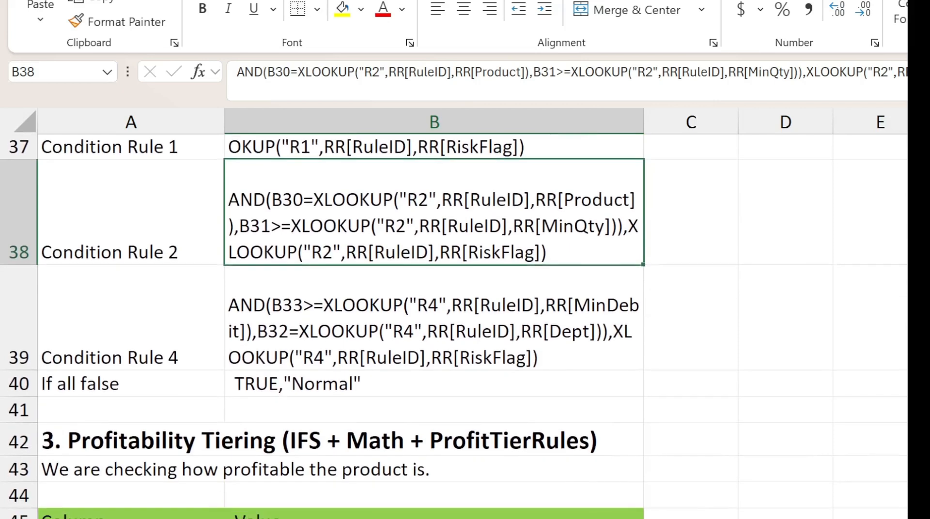
scroll(453, 325, down, 1)
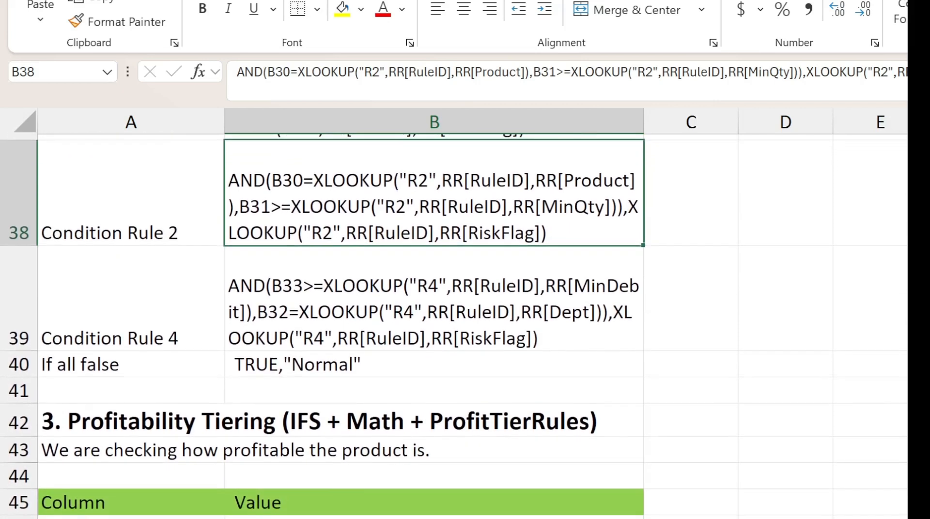
click(247, 286)
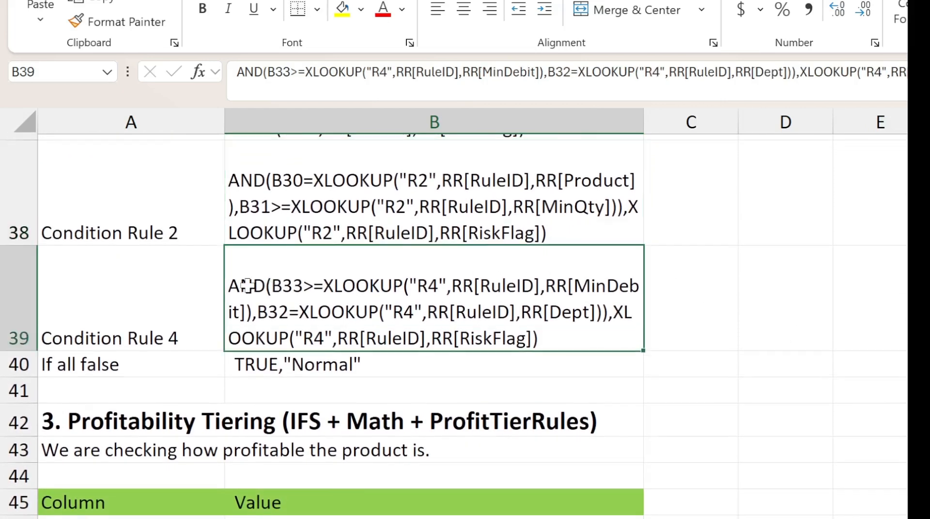
click(112, 293)
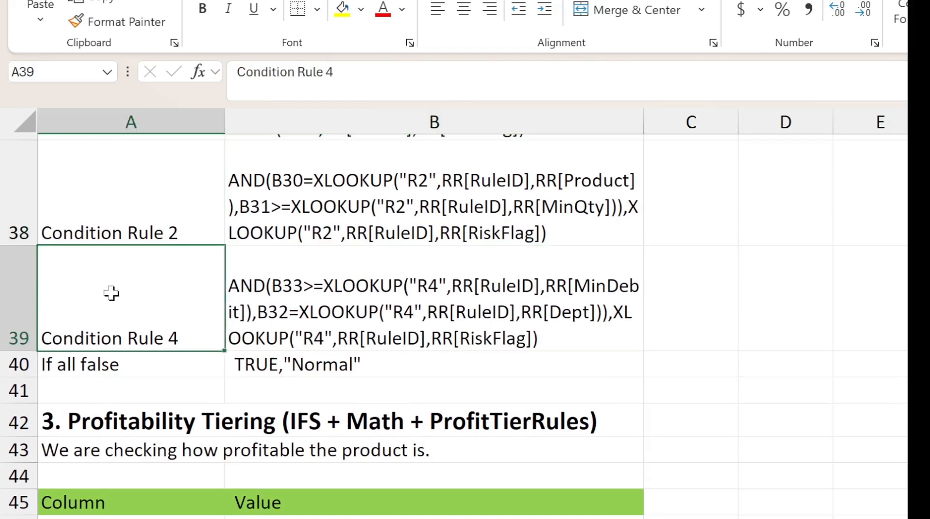
click(119, 363)
click(323, 369)
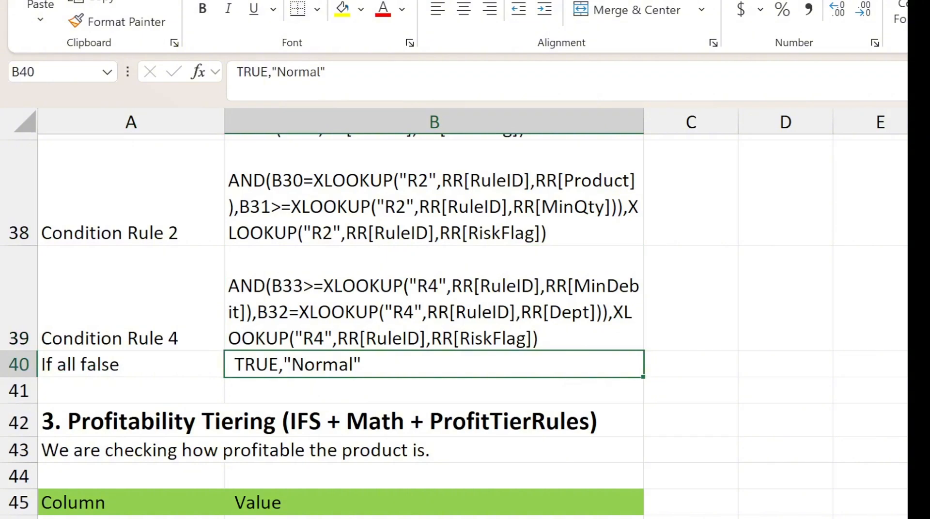
Start an IFS formula in B35 using the written Rule 1 and Rule 2 conditions with their XLOOKUP risk flags
key(alt+Tab)
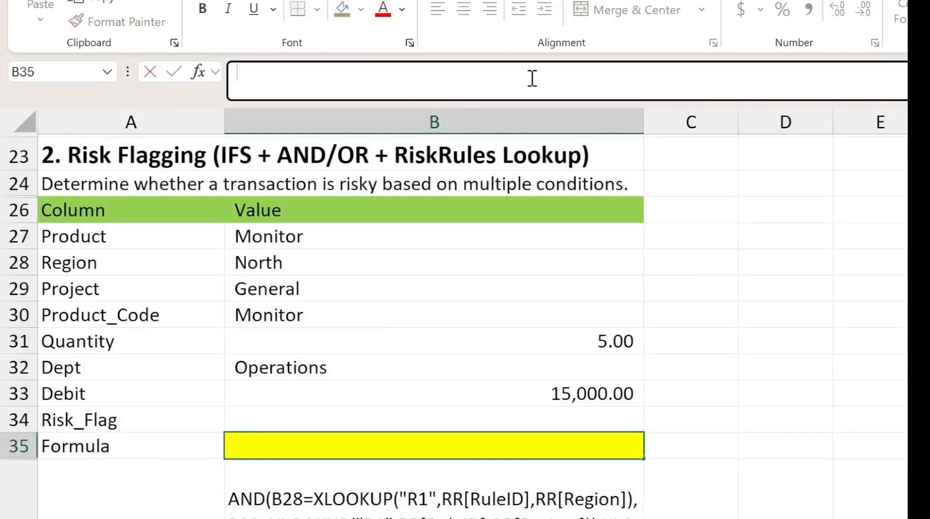
text(=ifs)
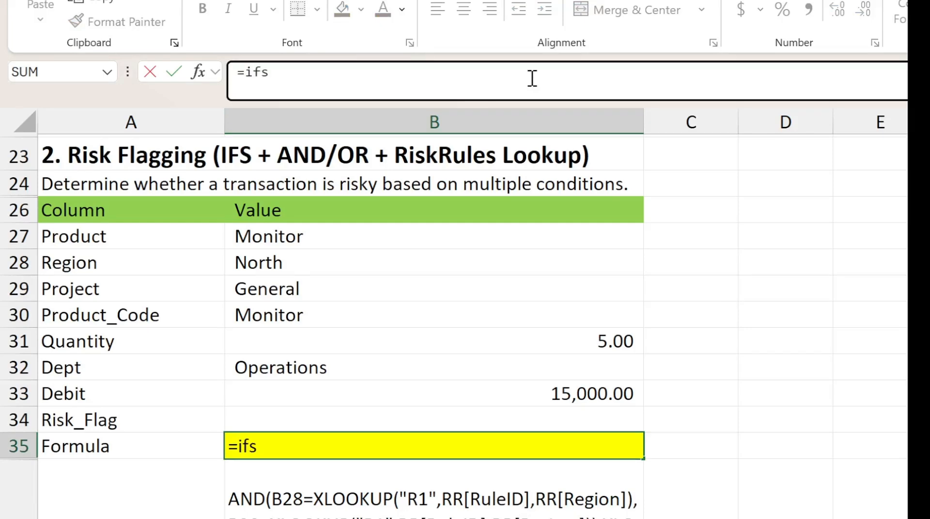
text(()
key(ctrl+v)
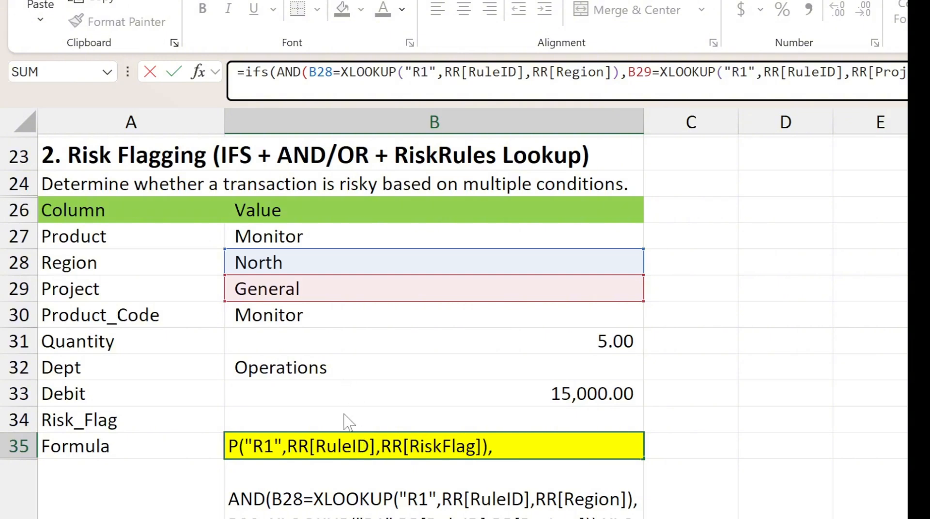
key(ctrl+v)
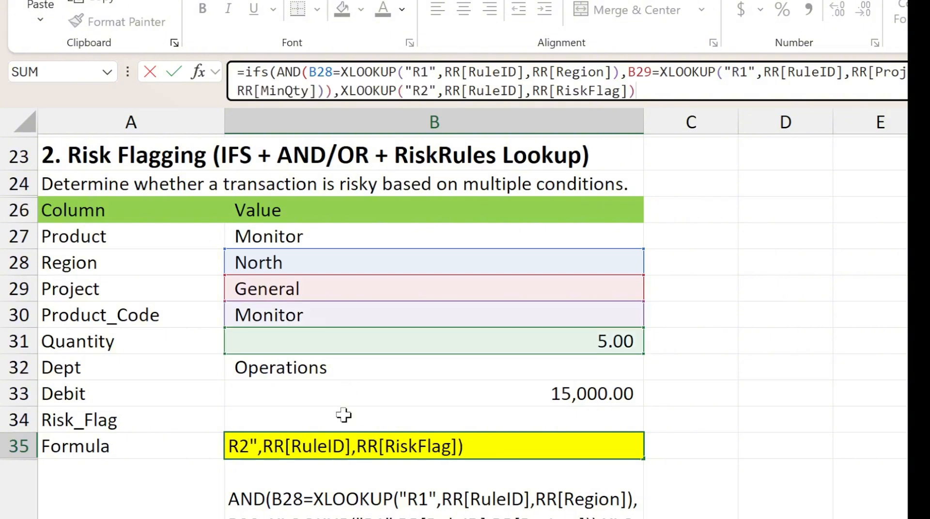
Complete the IFS formula in B35 with the written Rule 4 condition and TRUE returning "Normal"
text(,)
key(ctrl+v)
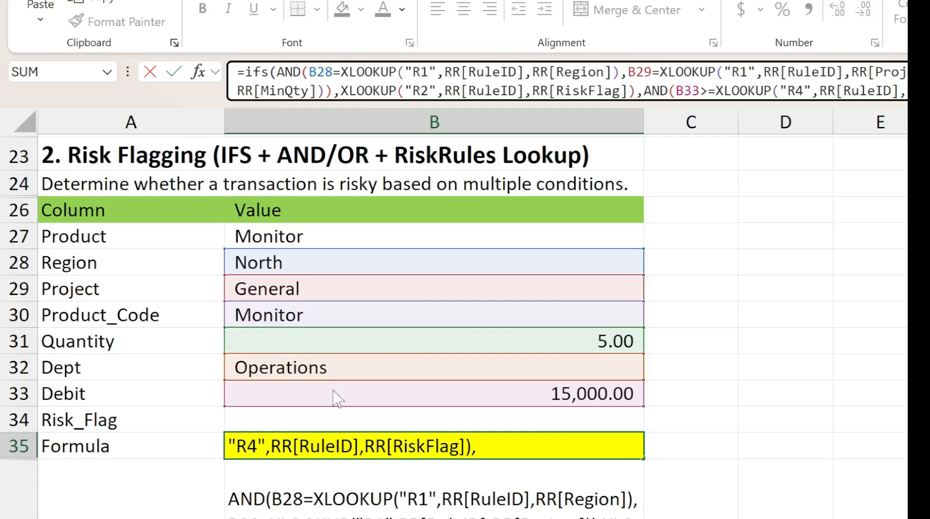
text(TRUE,"Normal")
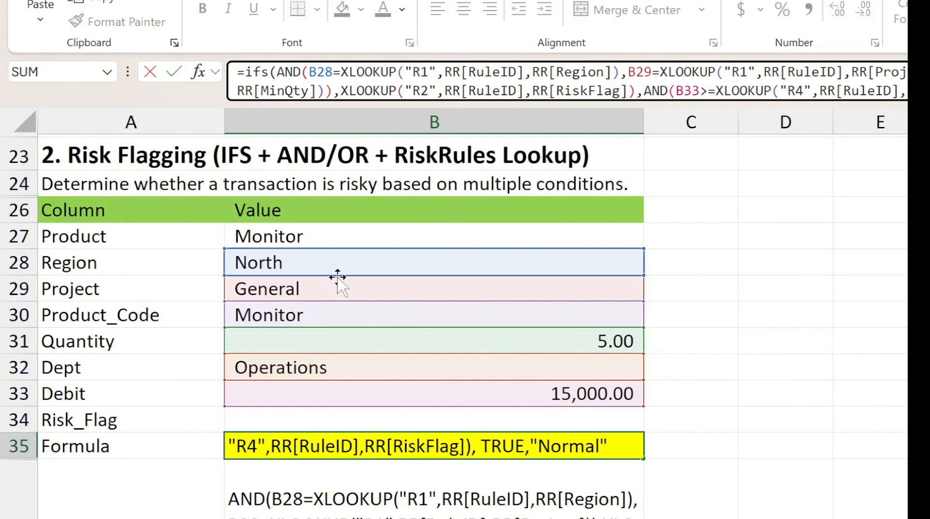
text())
key(Return)
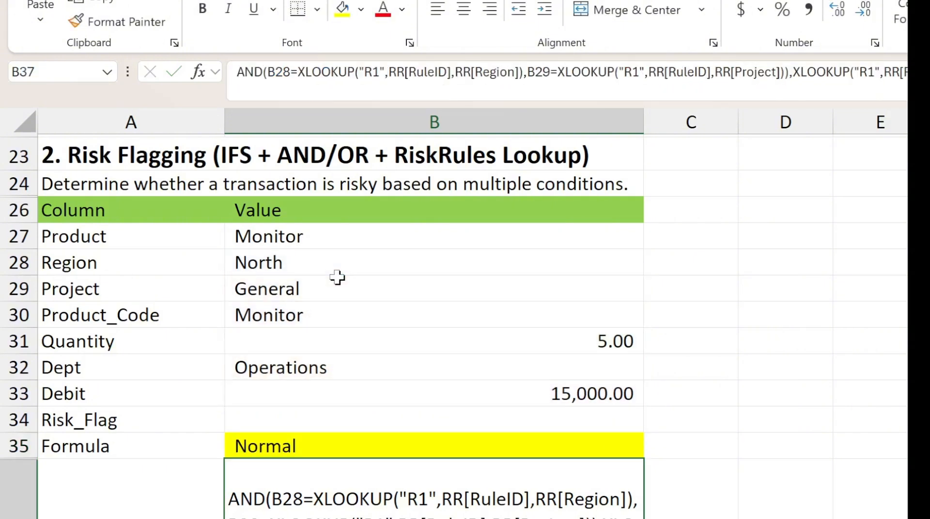
key(Up)
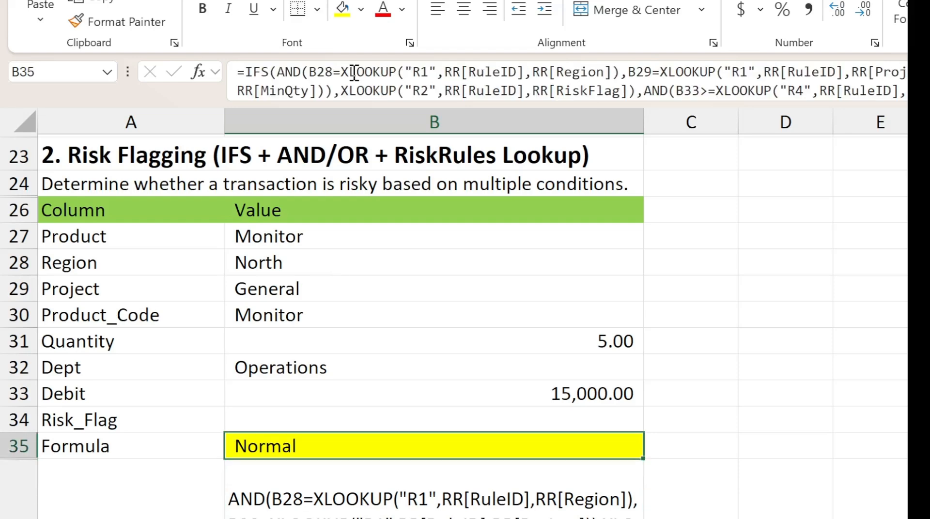
key(F2)
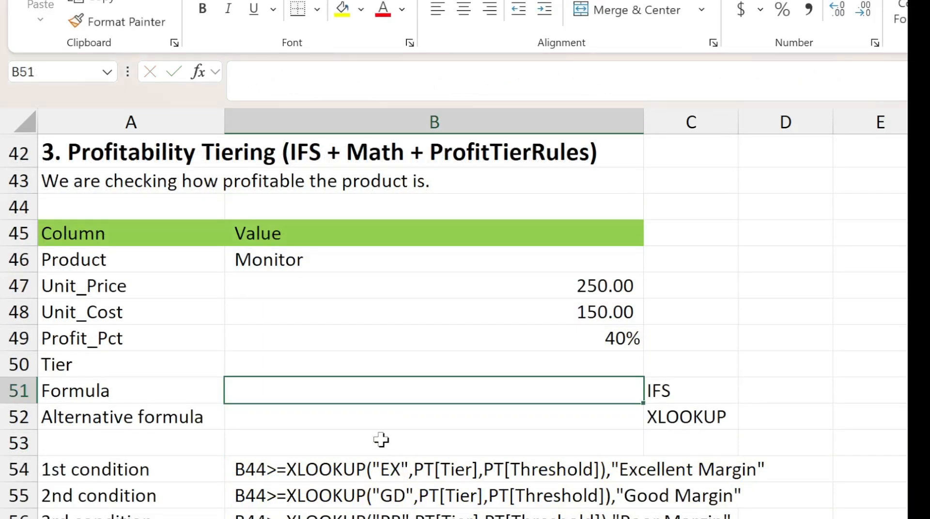
Start an IFS formula in B51 returning "Excellent Margin" when B49>=XLOOKUP("EX",PT[Tier],PT[Threshold])
text(=ifs)
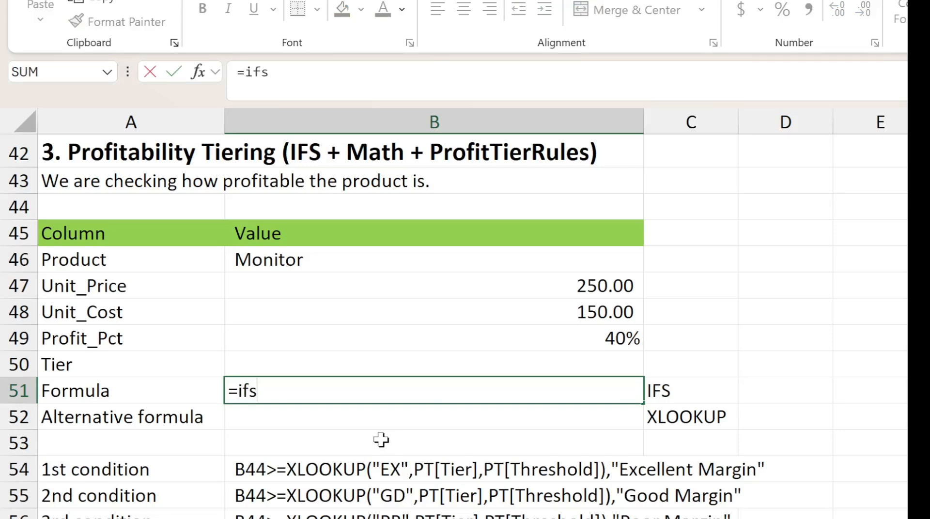
text((b49)
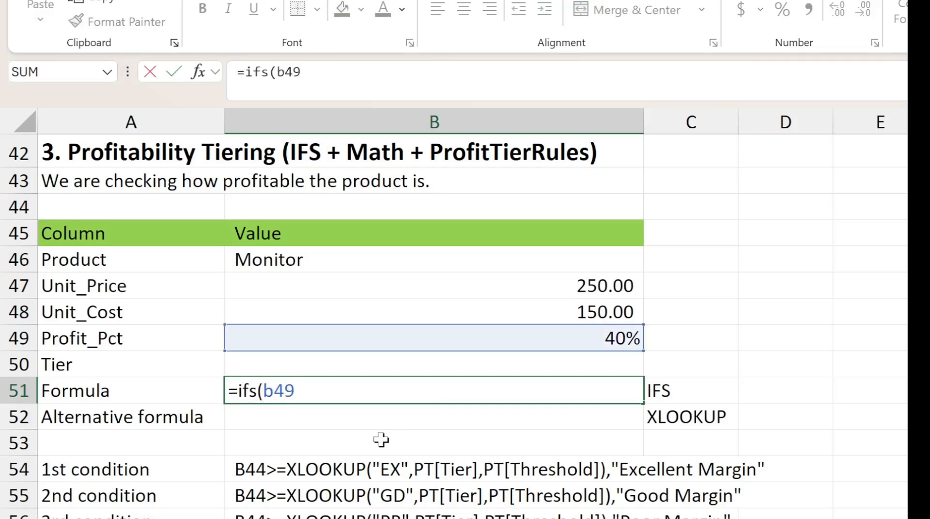
text(>=xlookup)
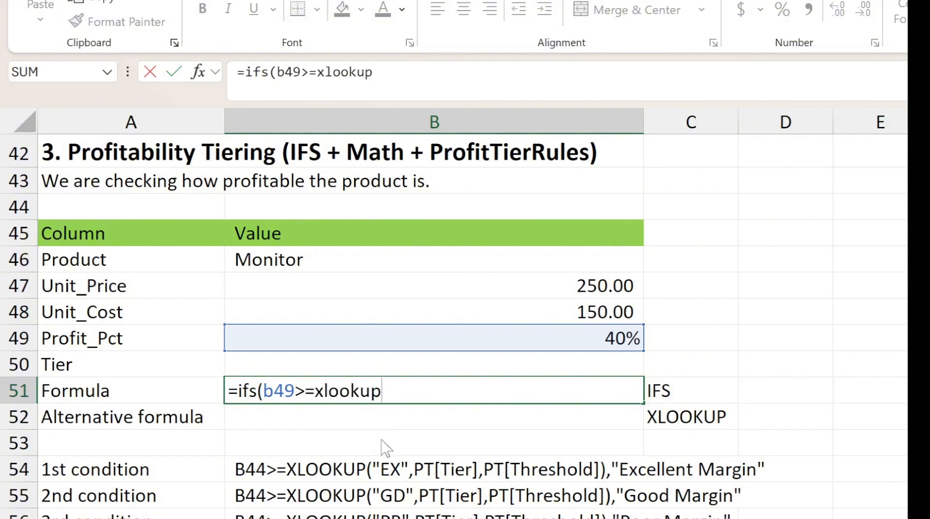
text(("EX)
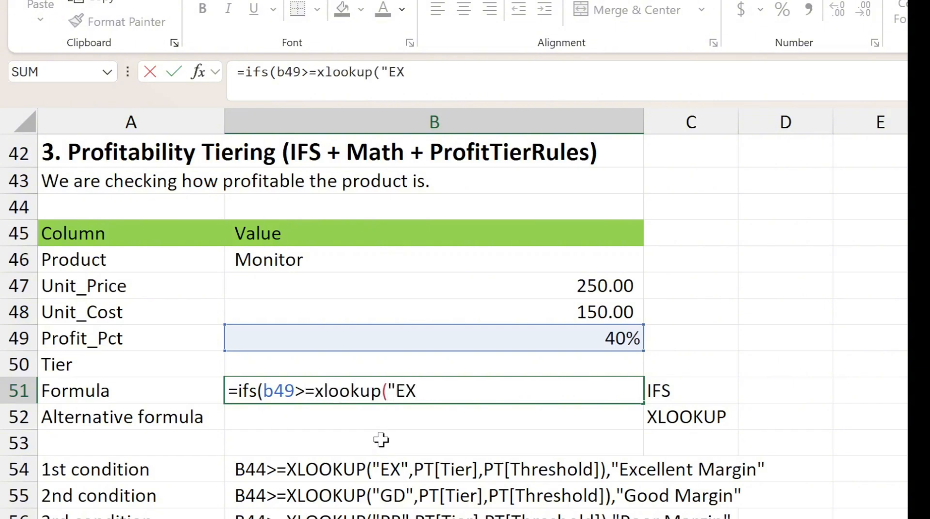
text(",PT[)
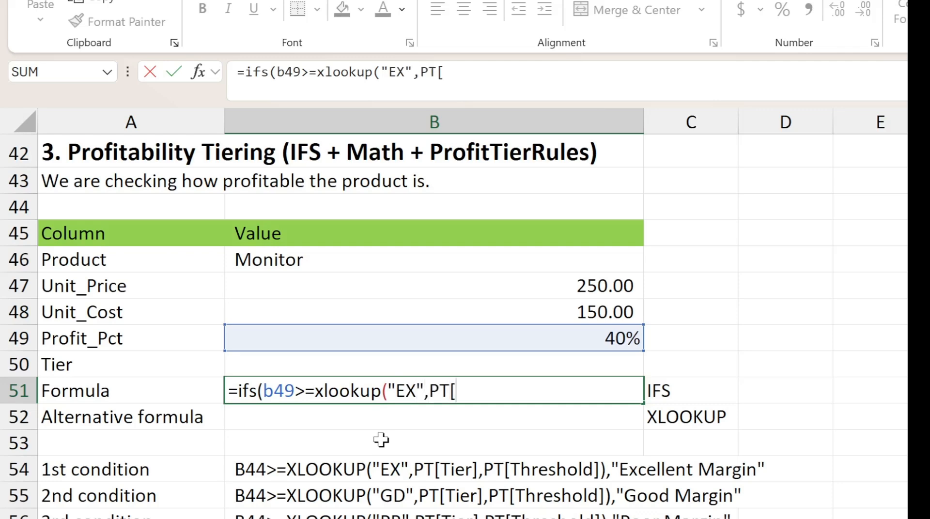
text(Tier)
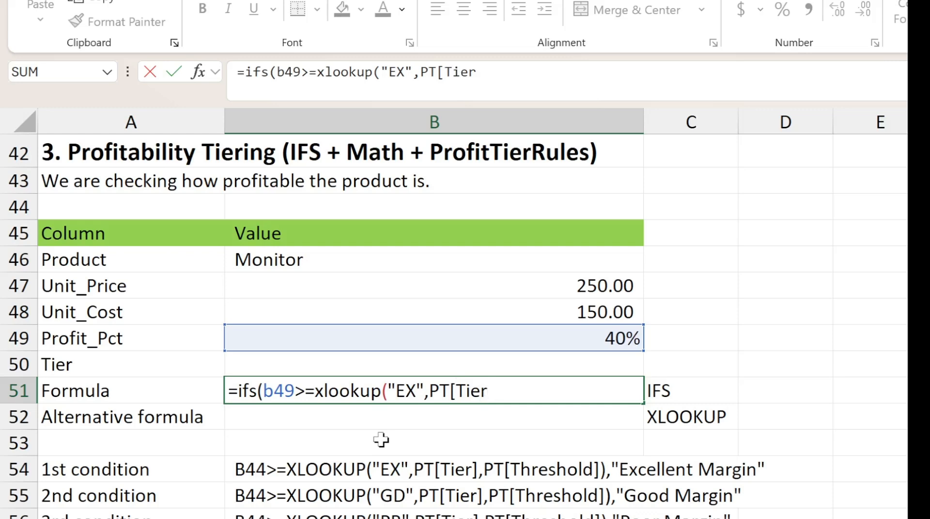
text(],PT[)
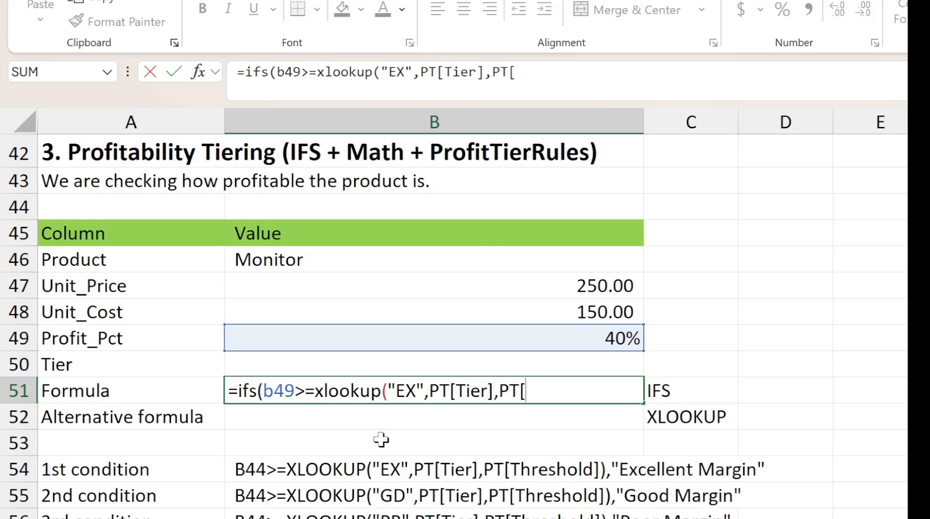
text(Threshold)
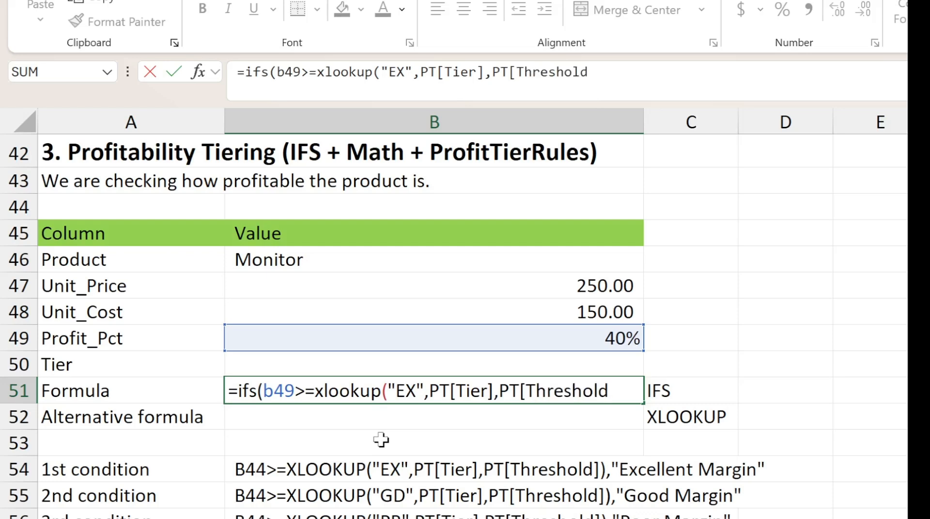
text(],"Excellen)
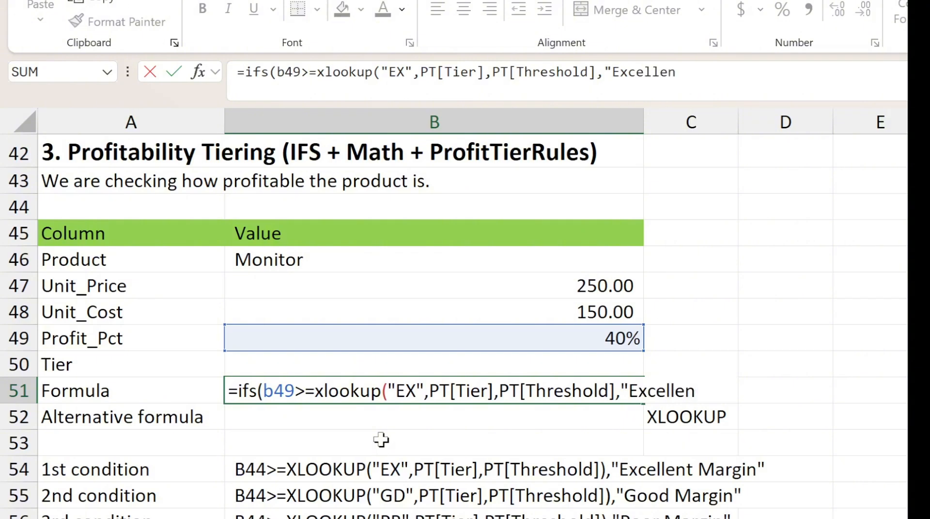
text(t Margin)
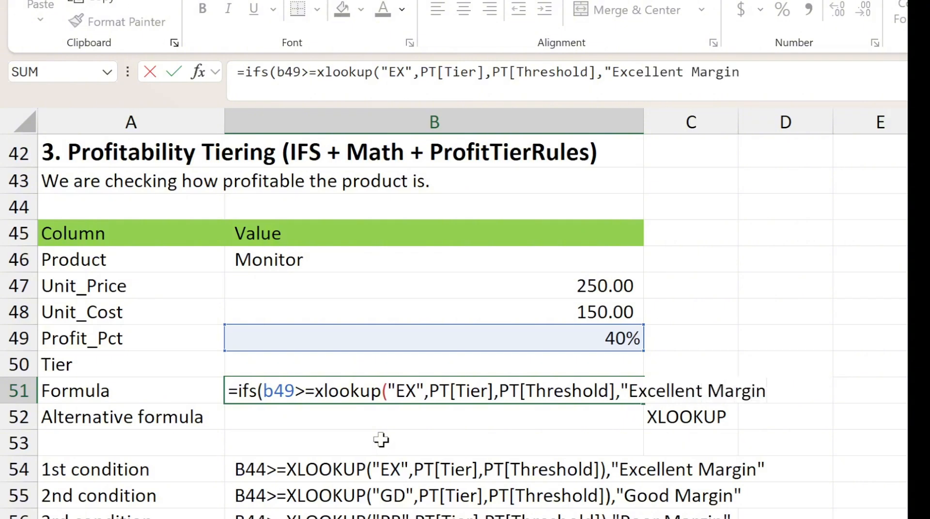
Add a second condition to the B51 formula returning "Good Margin" when B49>=XLOOKUP("GD",PT[Tier],PT[Threshold])
text(",B49)
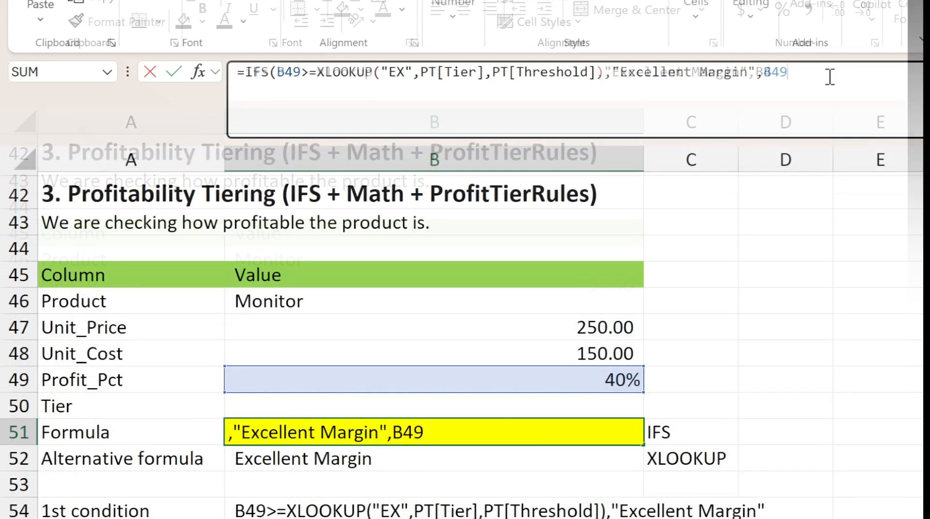
text(>=)
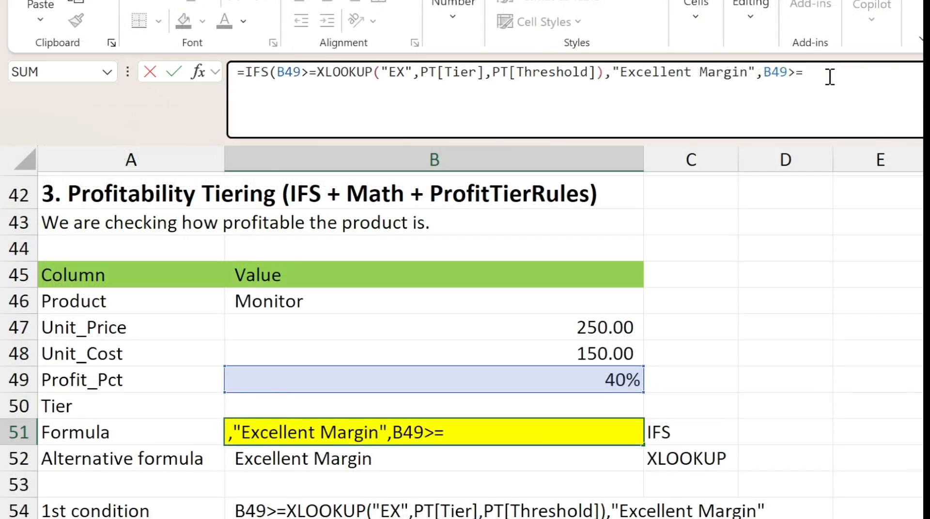
text(xlookup)
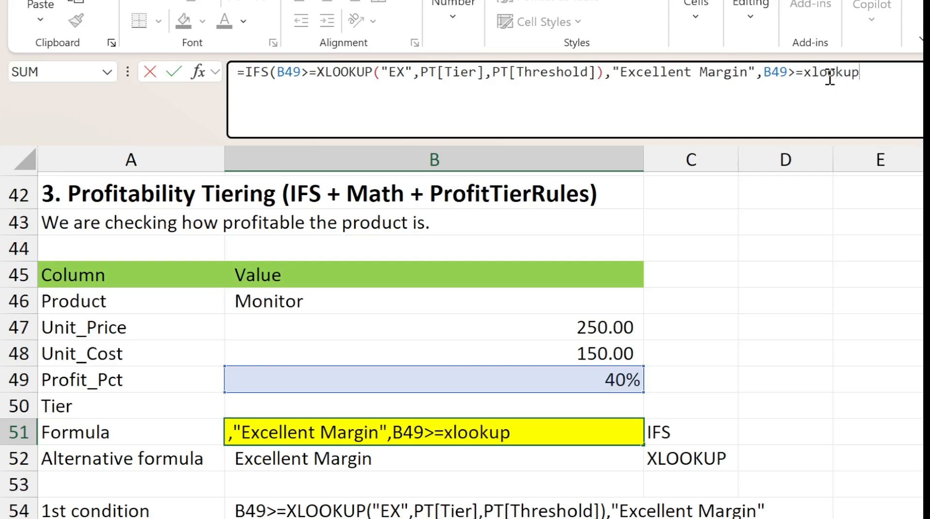
text(("GD",)
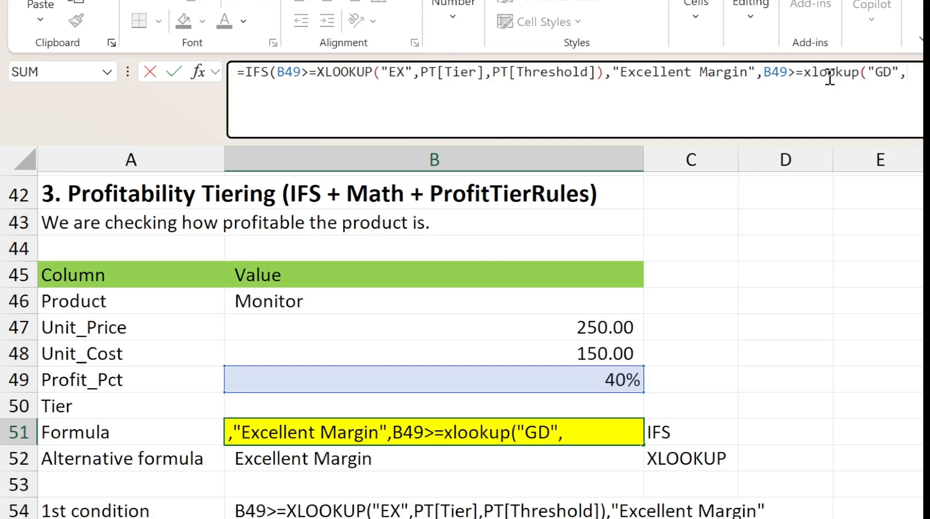
text(PT[Tier],Pt[)
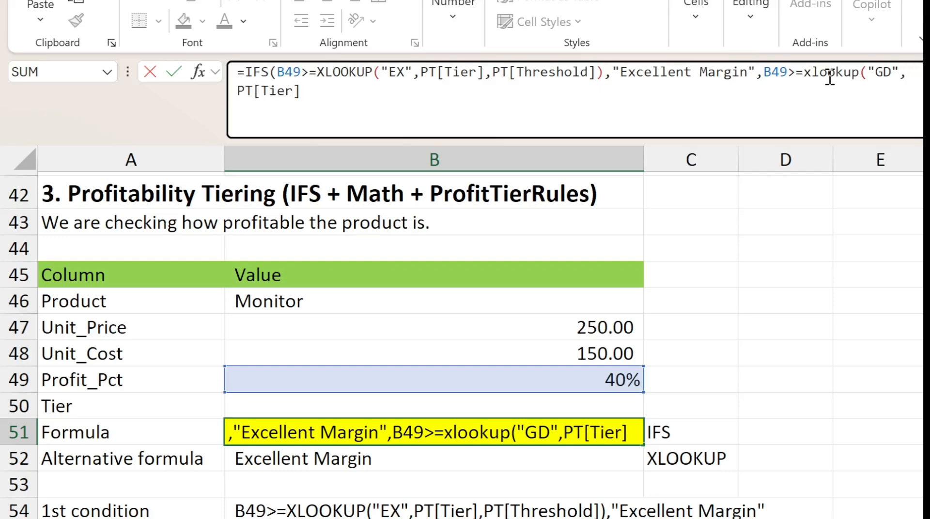
text(Threshold)
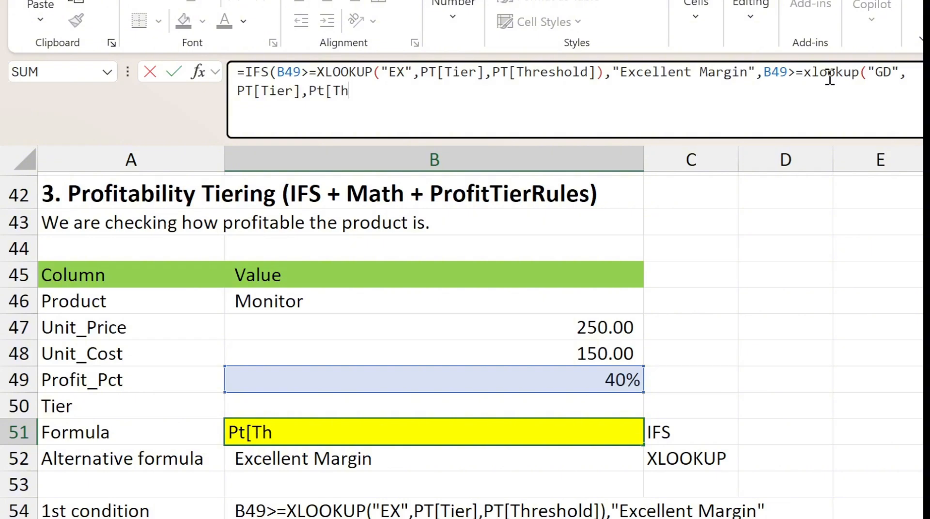
text(],)
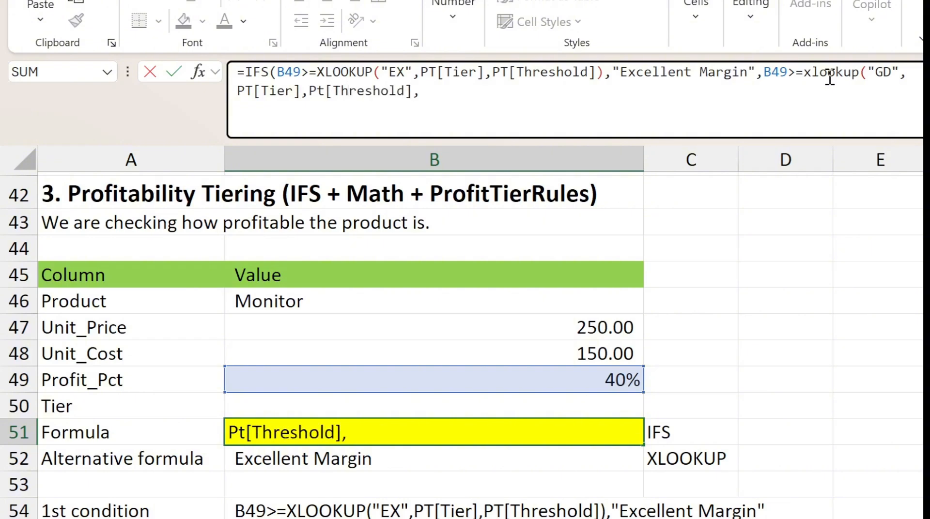
text("Good)
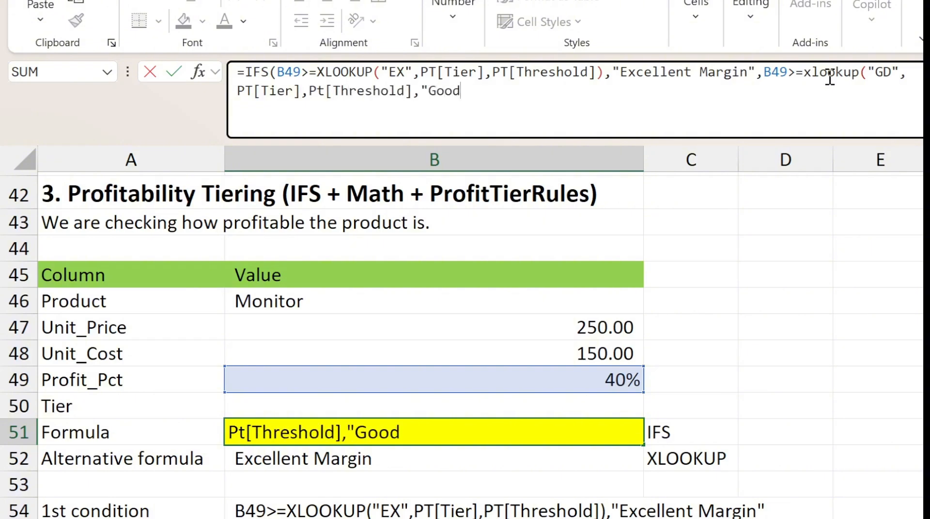
text( Margin")
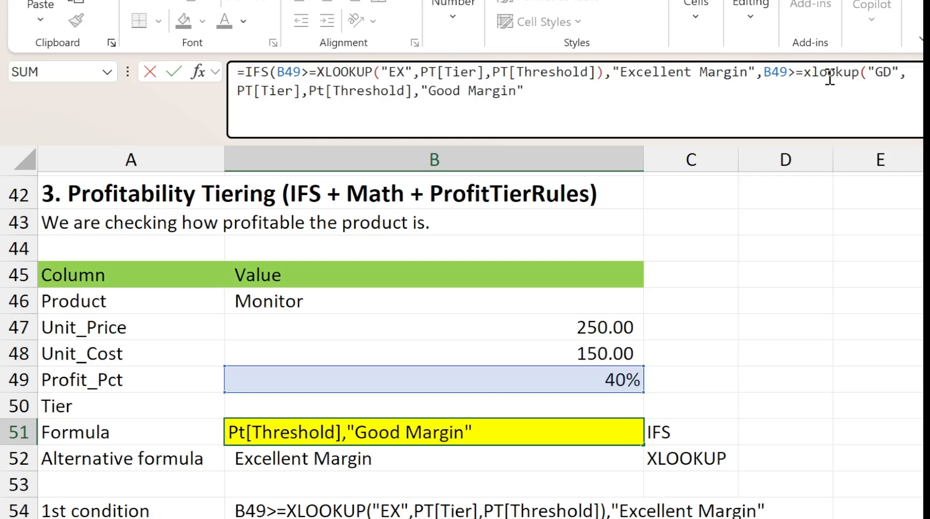
Add a third condition to the B51 formula returning "Poor Margin" when B49>=XLOOKUP("PR",PT[Tier],PT[Threshold])
text(,B49>=)
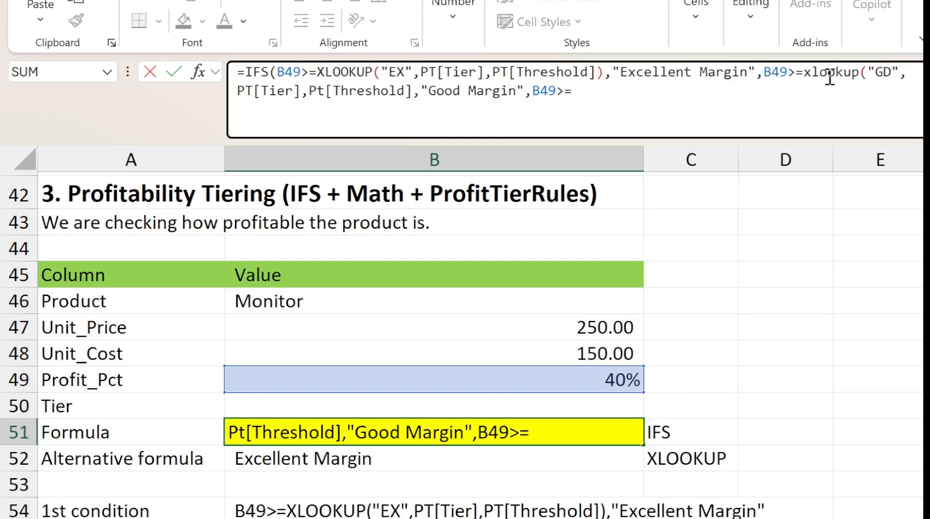
text(xlookup)
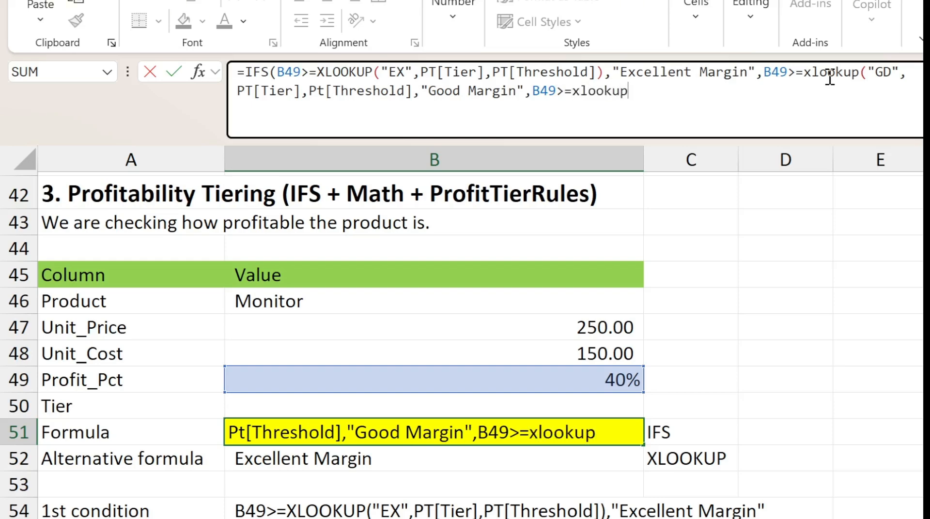
text(("PR")
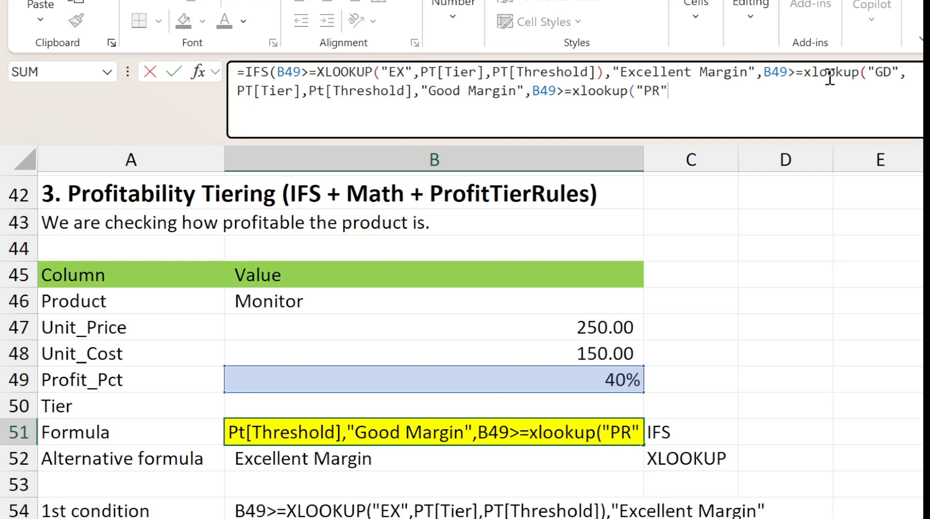
text(,)
text(PT[Tier)
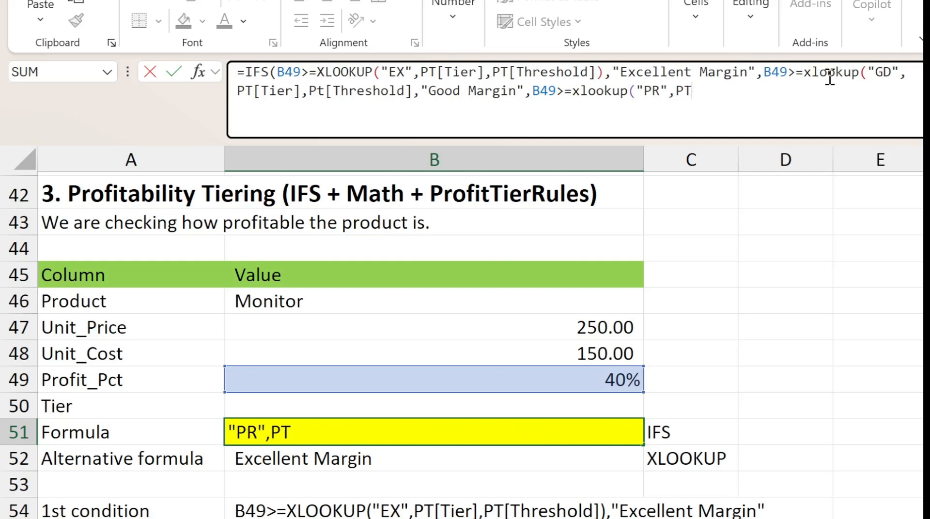
text(])
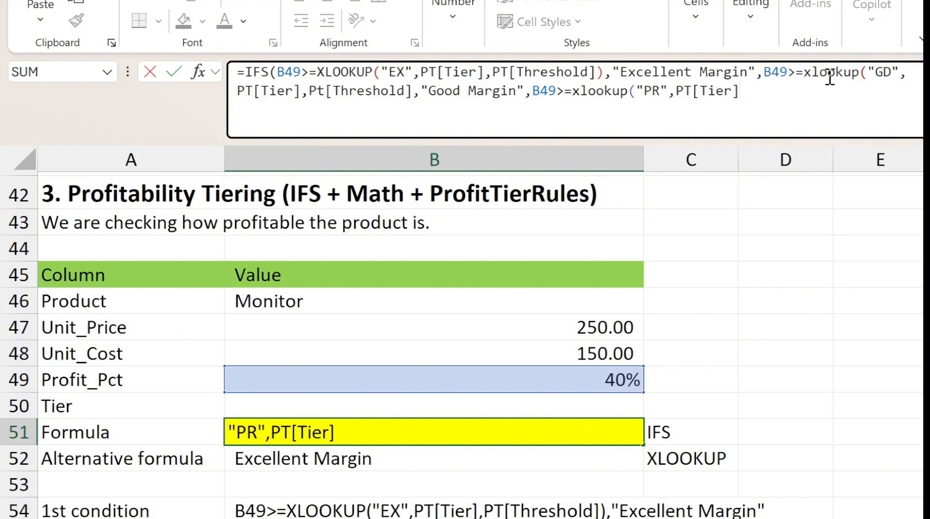
text(,PT[T)
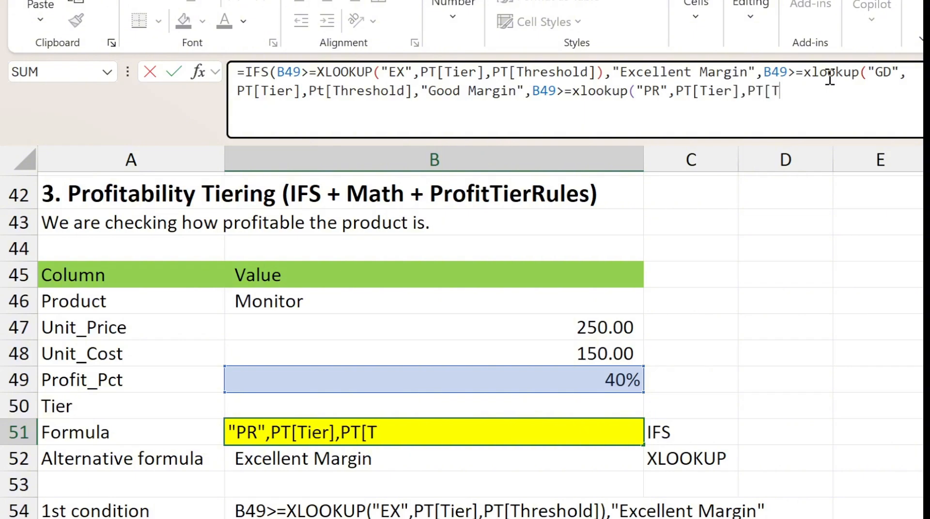
text(hreshold])
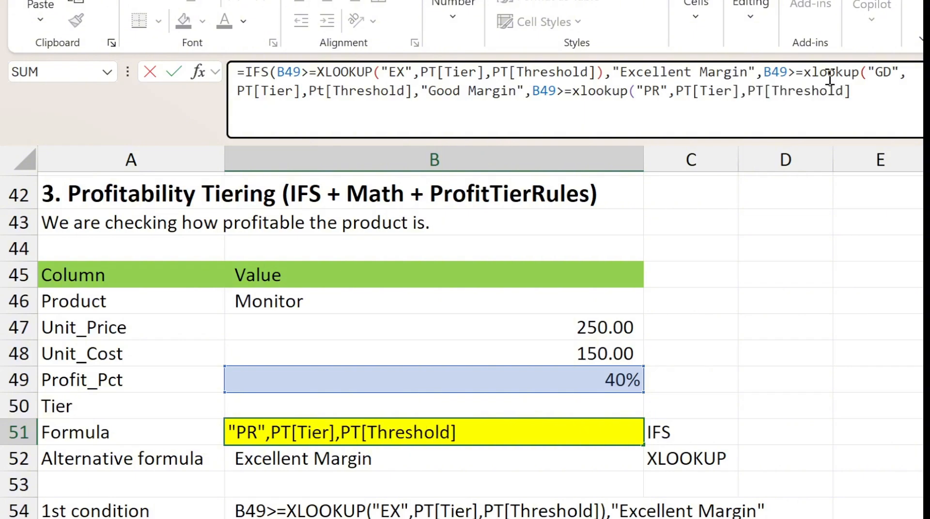
text())
text(,"Poor M)
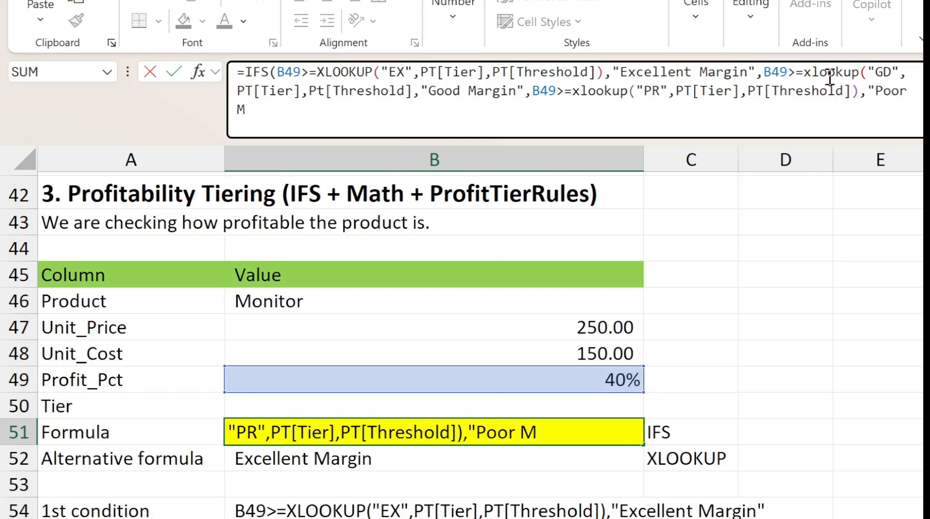
text(arin)
key(BackSpace)
key(BackSpace)
text(gin",)
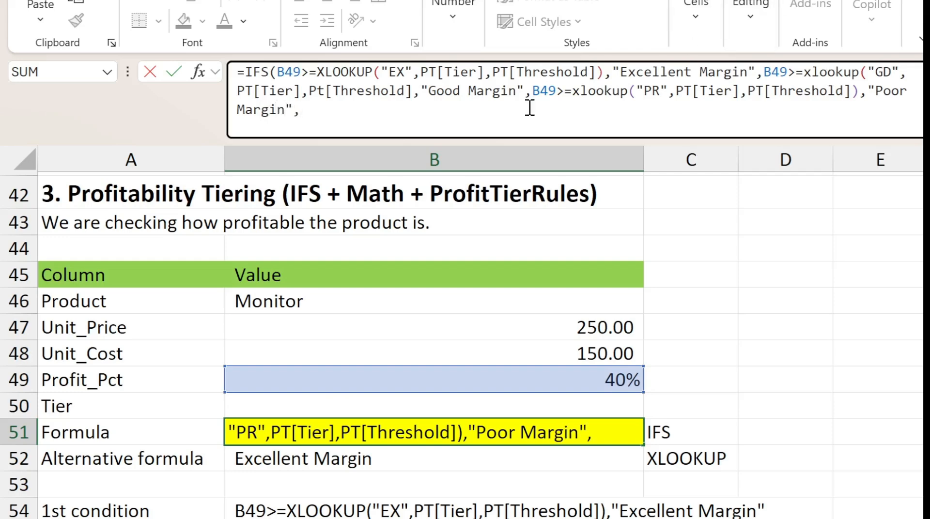
Close the "GD" XLOOKUP's missing parenthesis in the B51 formula and finish it with TRUE returning "Loss/Negative"
click(413, 91)
text())
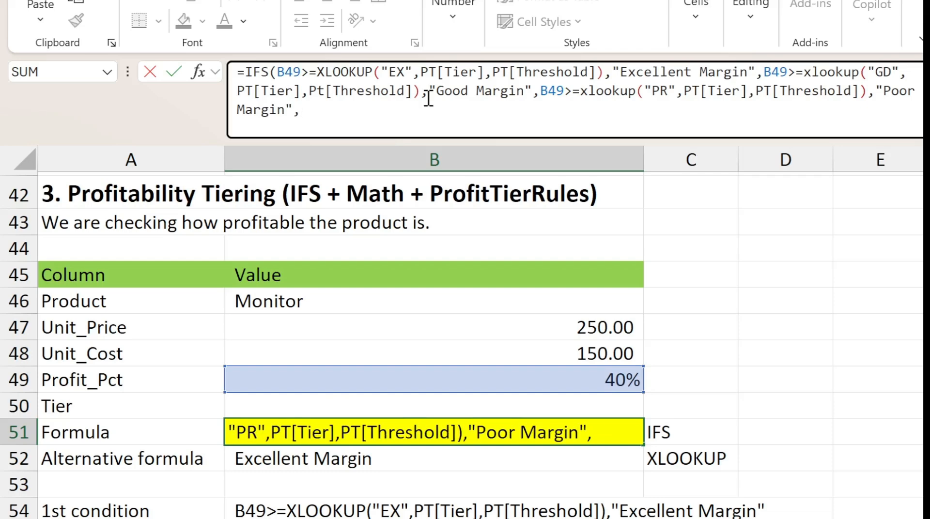
text(TU)
key(BackSpace)
text(RUE,)
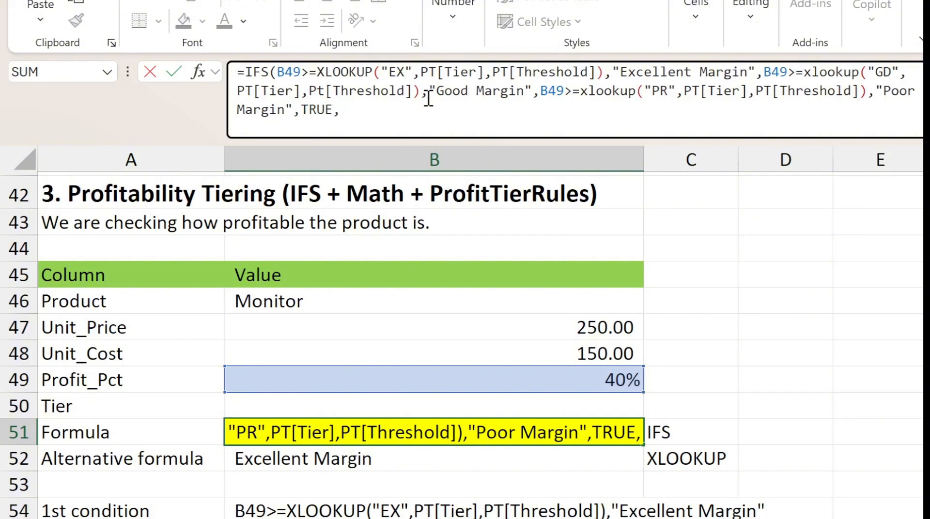
text("Loss/N)
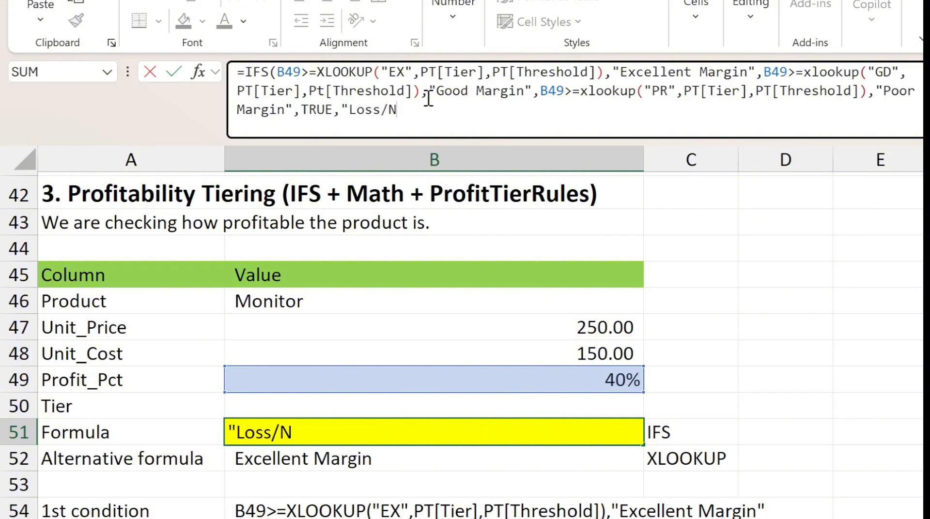
text(egative")
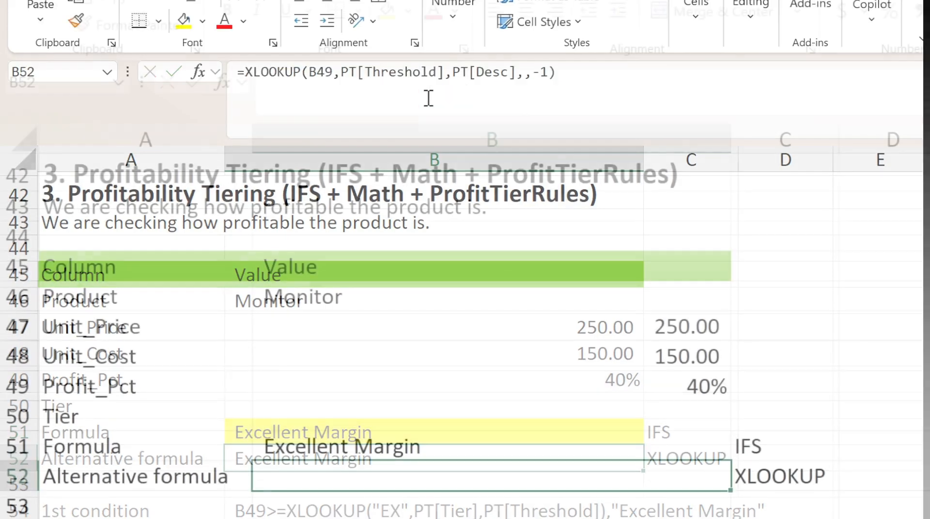
Enter the alternative formula =XLOOKUP(B49,PT[Threshold],PT[Desc],,-1) in B52
text(=xlookup)
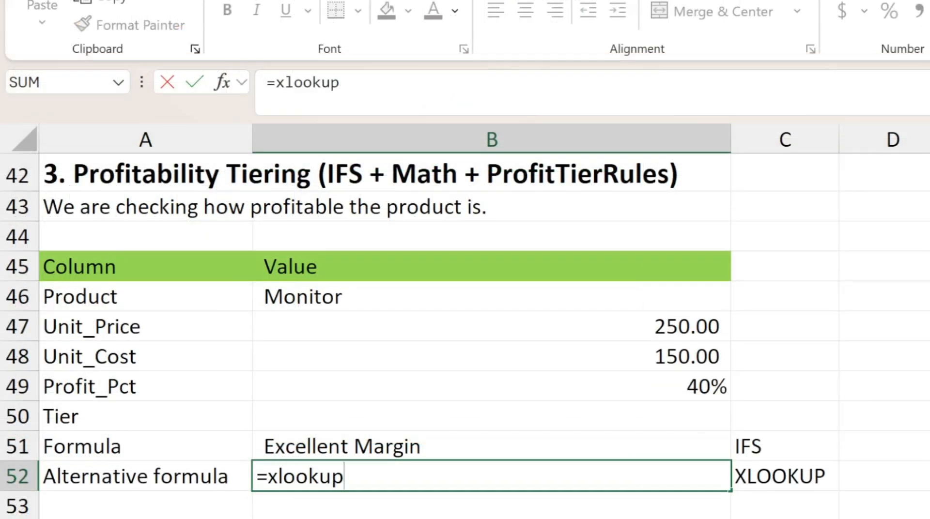
text((b49,Pt[)
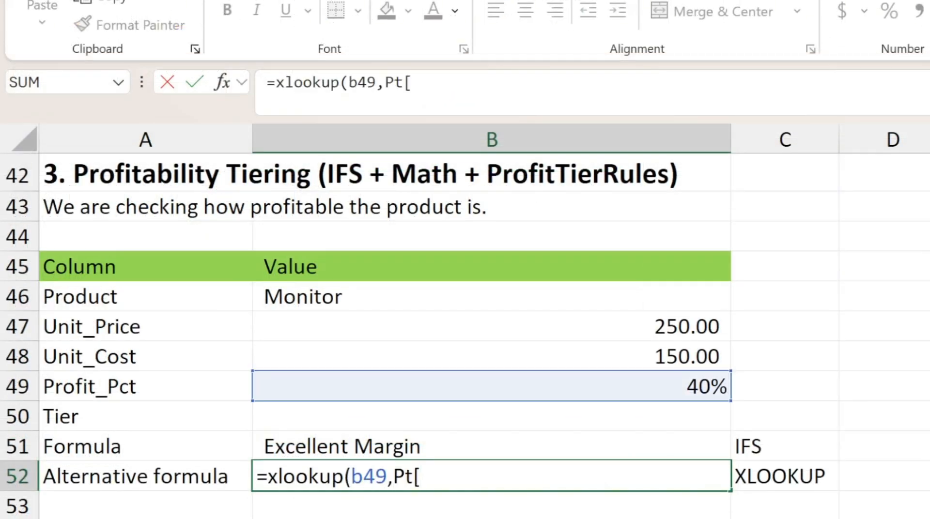
text(Threshold],)
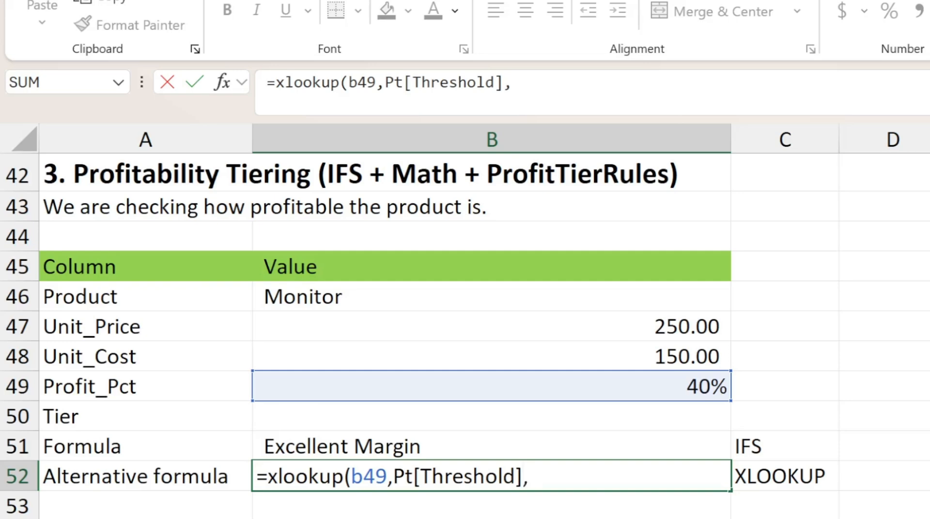
text(PT[Desc])
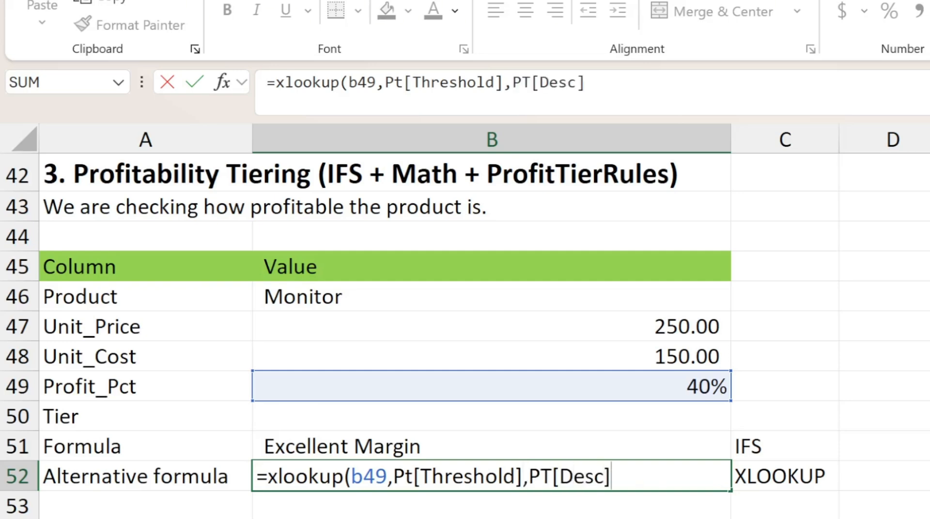
text(,,-1))
key(Return)
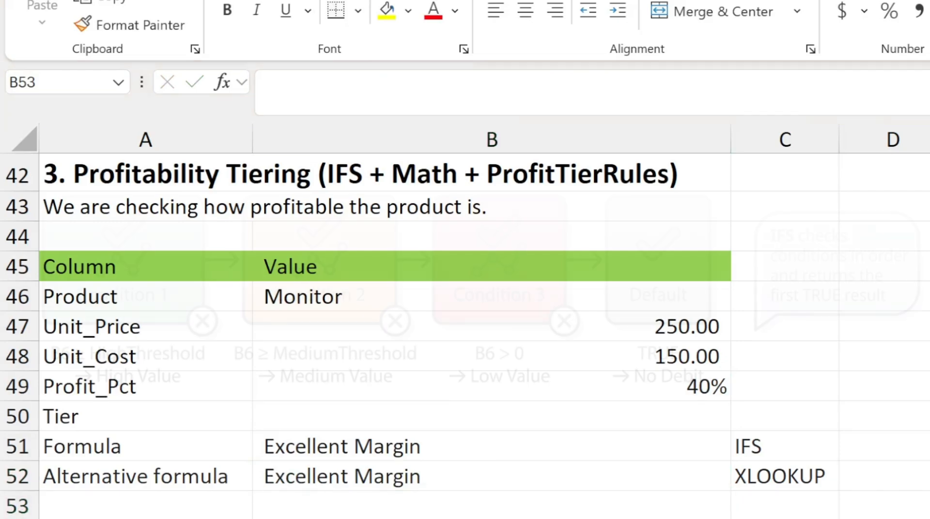